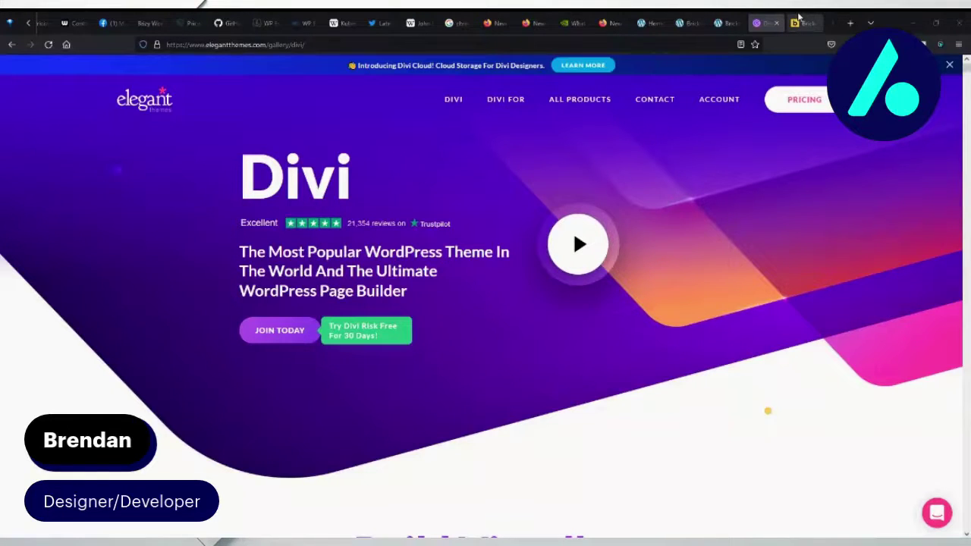
Switch to the bricksbuilder.io home page, scroll through it and return to the 'Build WordPress Sites That Rank.' hero
{"action": "left_click", "coordinate": [803, 23]}
{"action": "scroll", "coordinate": [551, 235], "scroll_direction": "up", "scroll_amount": 5}
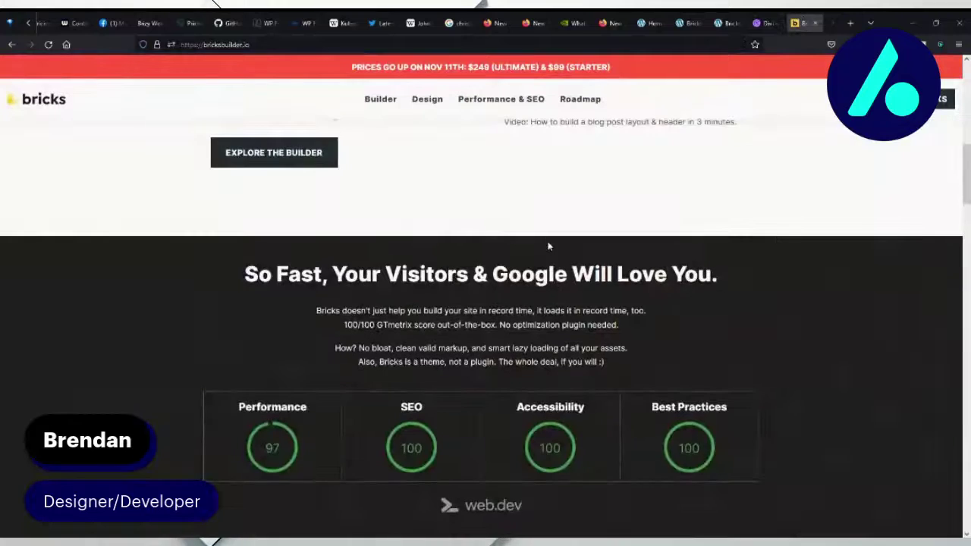
{"action": "scroll", "coordinate": [548, 246], "scroll_direction": "up", "scroll_amount": 10}
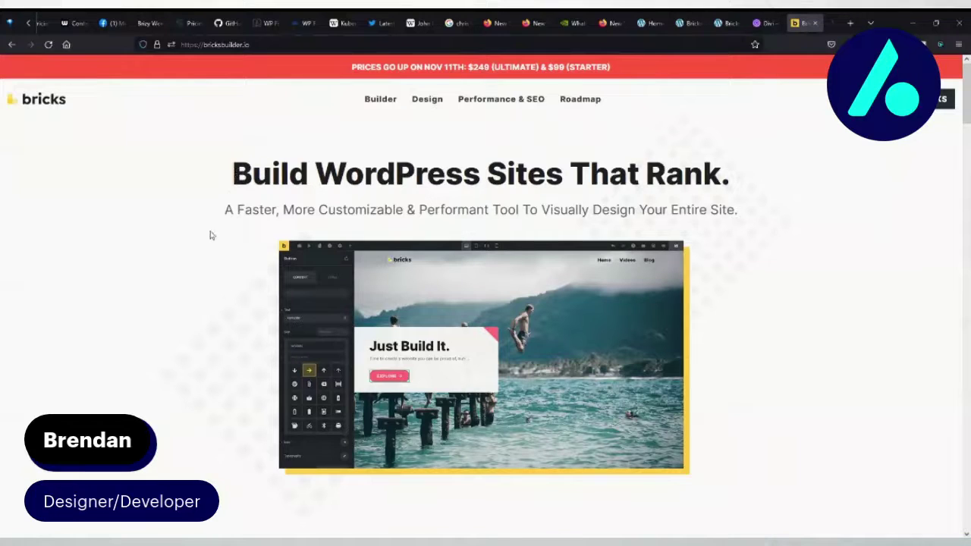
{"action": "scroll", "coordinate": [211, 236], "scroll_direction": "down", "scroll_amount": 5}
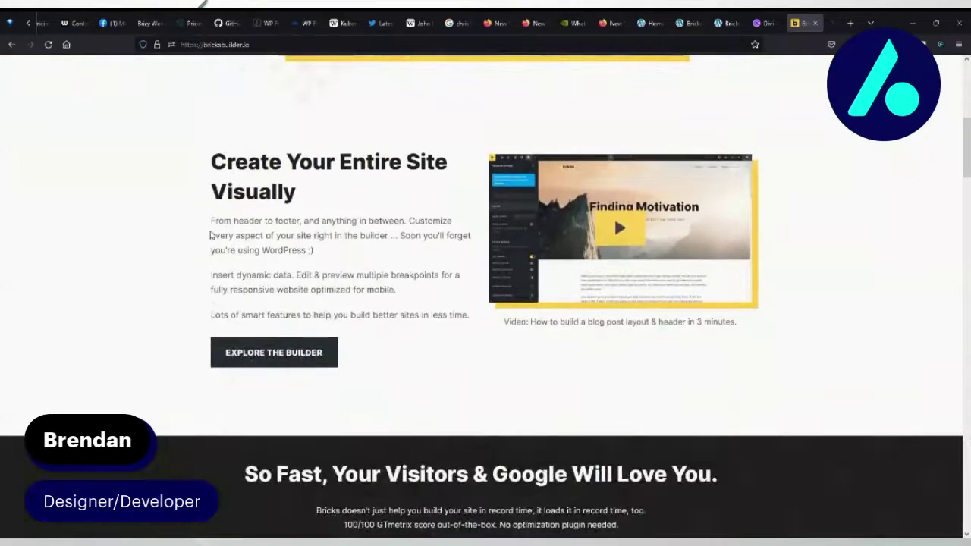
{"action": "scroll", "coordinate": [211, 235], "scroll_direction": "down", "scroll_amount": 5}
{"action": "scroll", "coordinate": [211, 235], "scroll_direction": "down", "scroll_amount": 2}
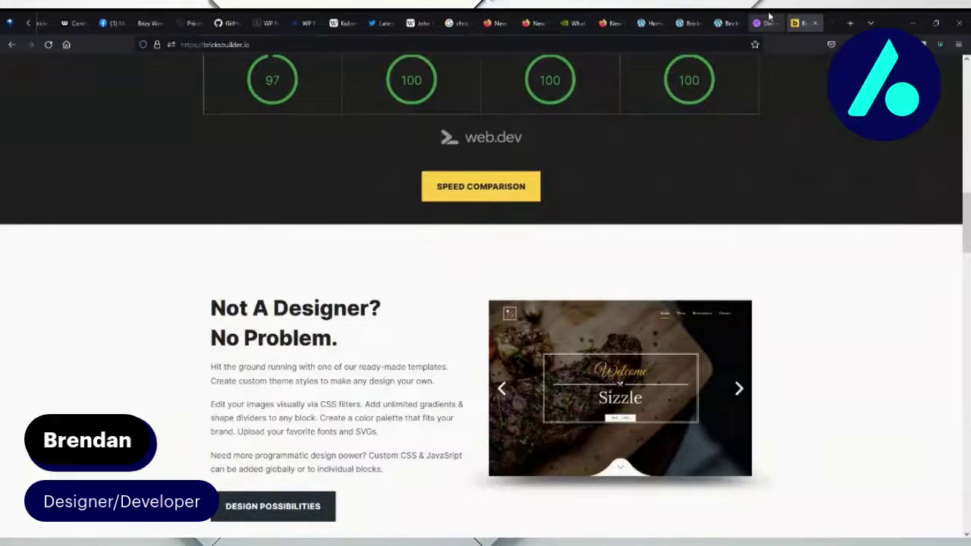
{"action": "scroll", "coordinate": [752, 210], "scroll_direction": "up", "scroll_amount": 10}
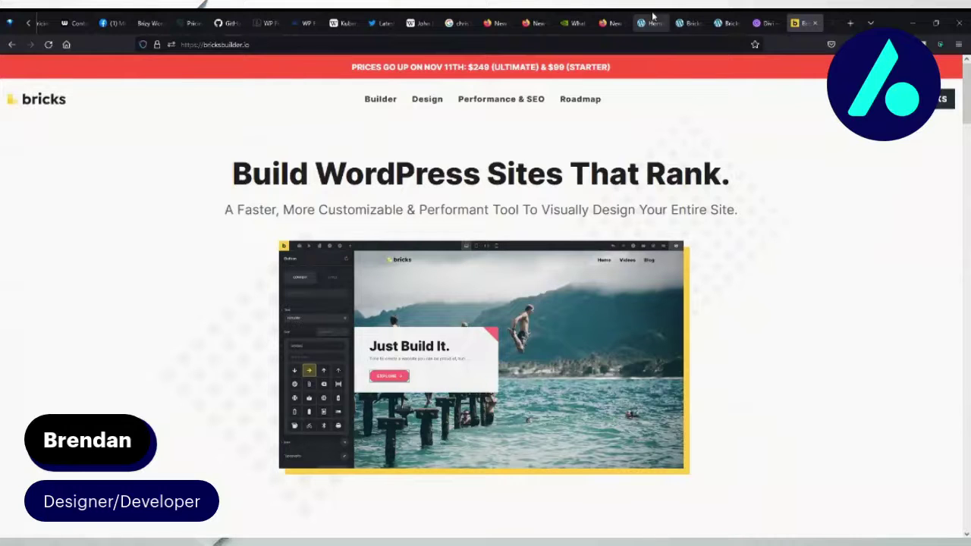
In the Divi Visual Builder, look at the hero row's settings and Insert Row options without changing anything
{"action": "left_click", "coordinate": [652, 15]}
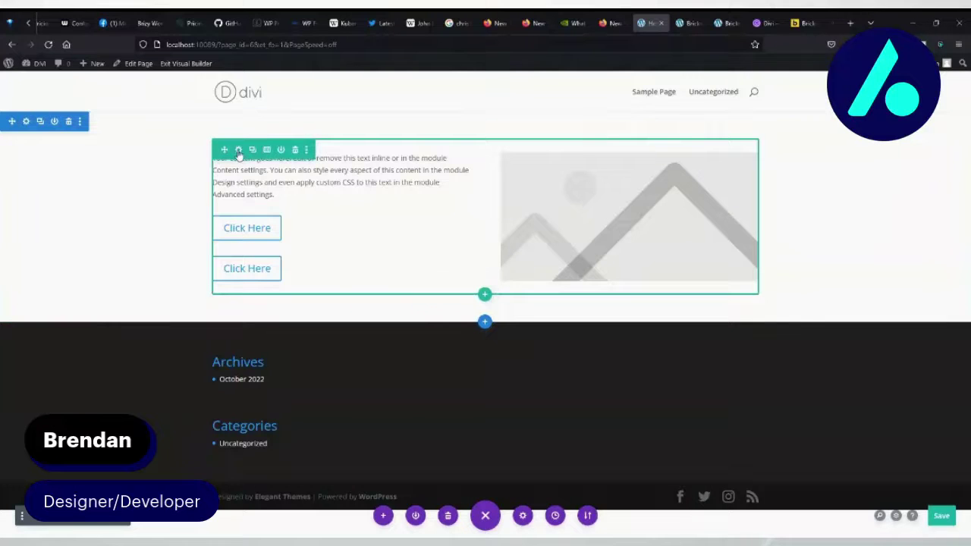
{"action": "left_click", "coordinate": [238, 150]}
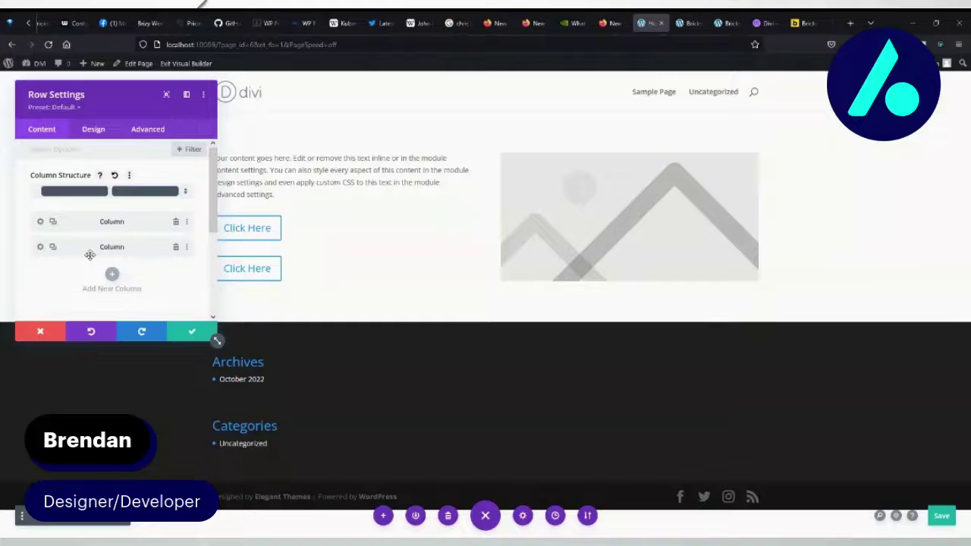
{"action": "left_click", "coordinate": [192, 331]}
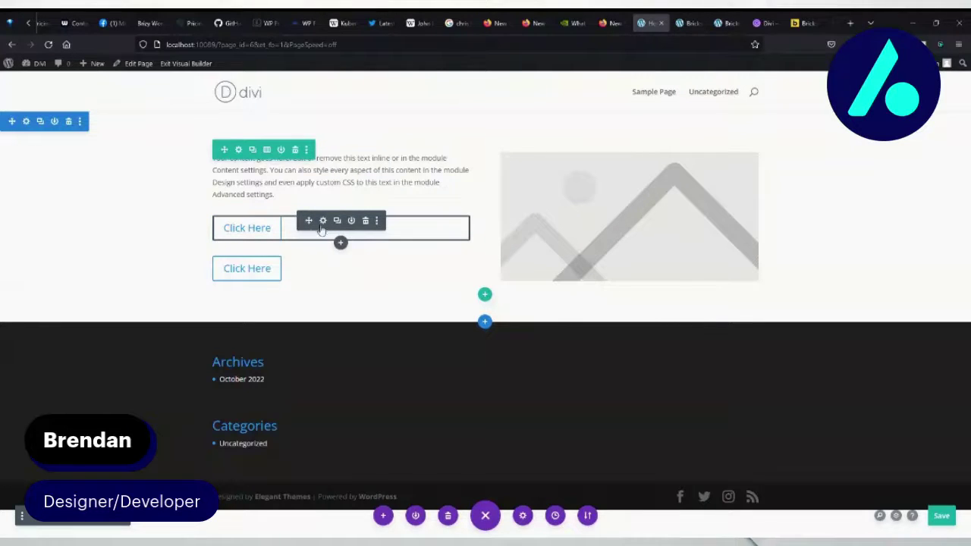
{"action": "left_click", "coordinate": [485, 295]}
{"action": "left_click", "coordinate": [371, 221]}
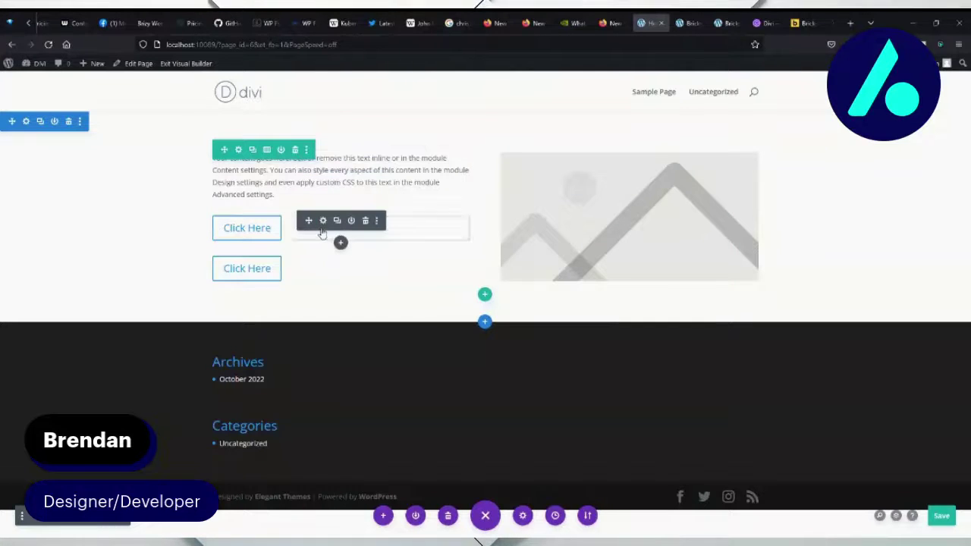
Review the Click Here button's Advanced Custom CSS settings, cancel, and go back to Bricks
{"action": "left_click", "coordinate": [323, 225]}
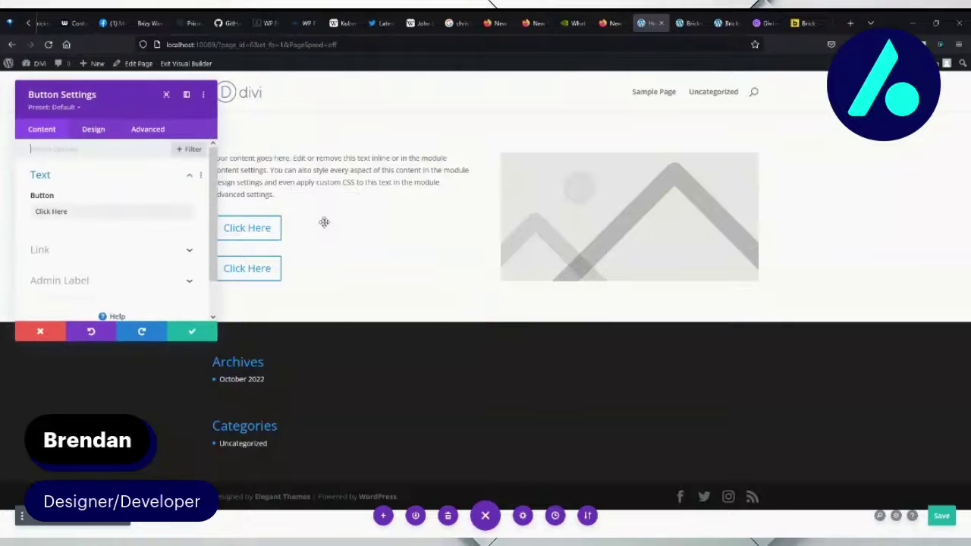
{"action": "left_click", "coordinate": [149, 131]}
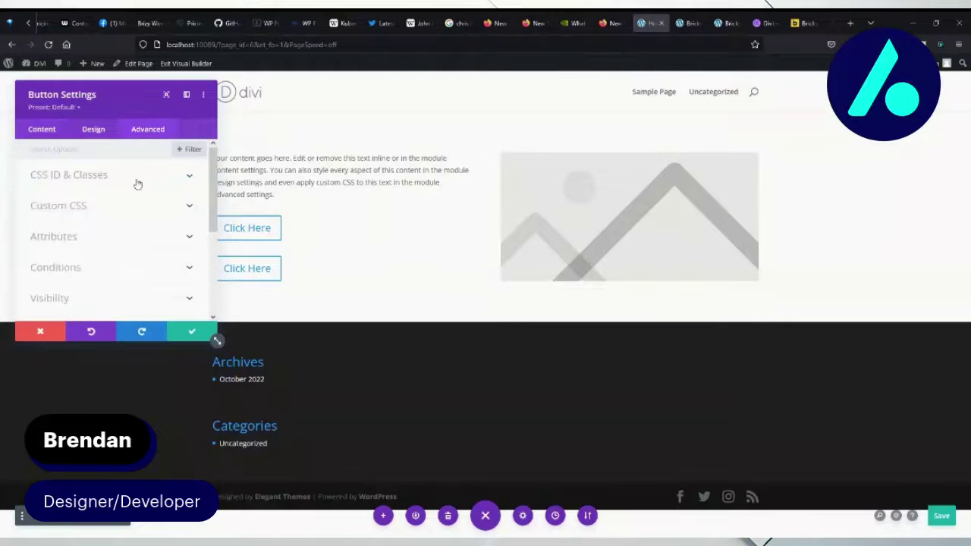
{"action": "left_click", "coordinate": [91, 208]}
{"action": "scroll", "coordinate": [127, 247], "scroll_direction": "down", "scroll_amount": 2}
{"action": "scroll", "coordinate": [127, 246], "scroll_direction": "down", "scroll_amount": 1}
{"action": "left_click", "coordinate": [66, 235]}
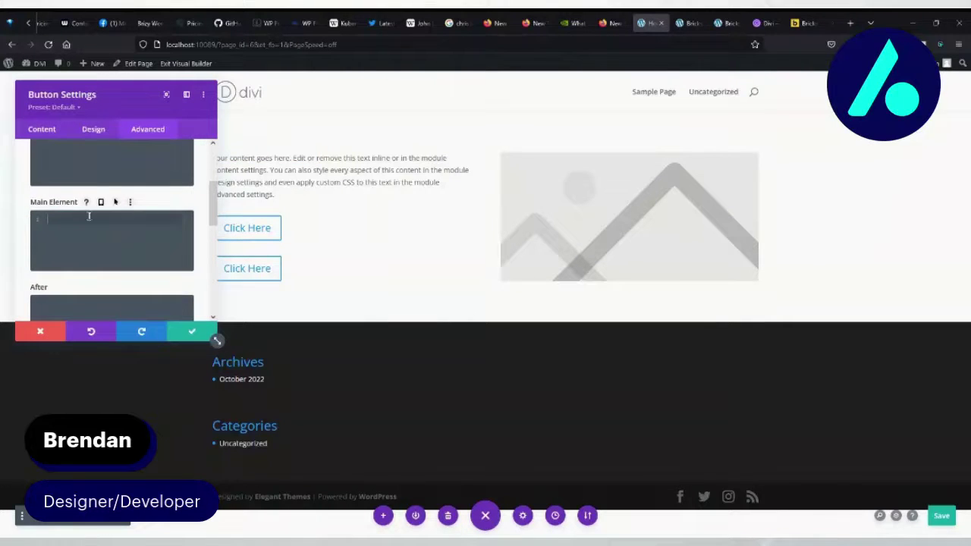
{"action": "left_click", "coordinate": [47, 332]}
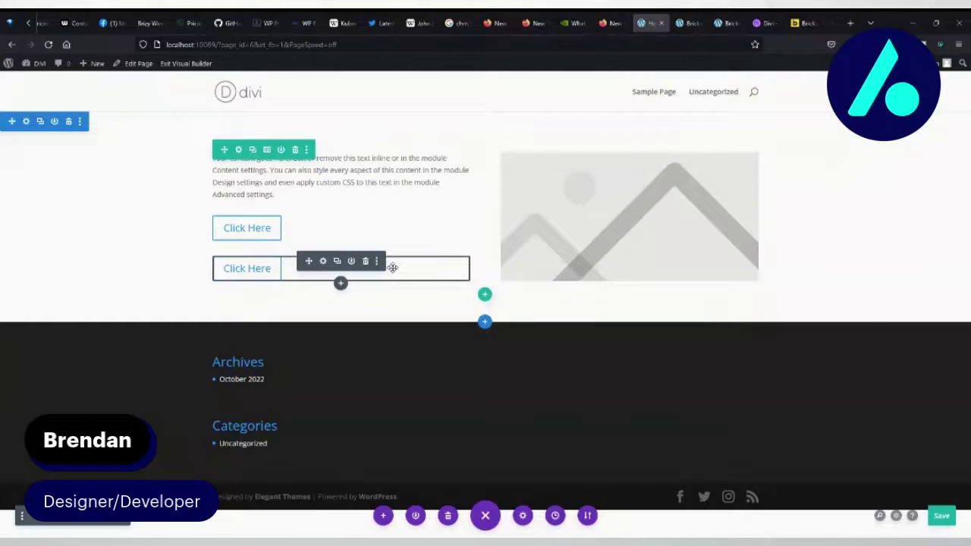
{"action": "left_click", "coordinate": [688, 20]}
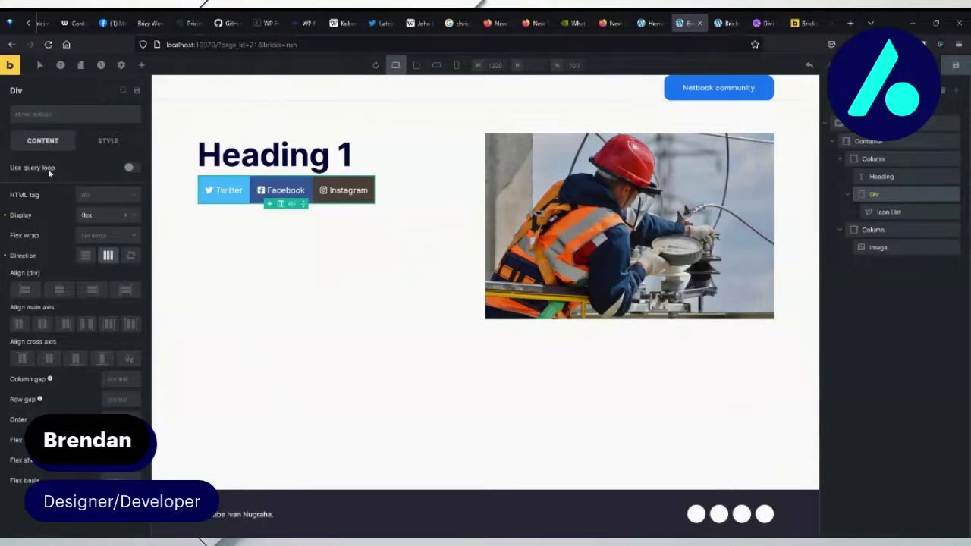
Inspect the Div's Style layout, typography and background settings
{"action": "left_click", "coordinate": [99, 143]}
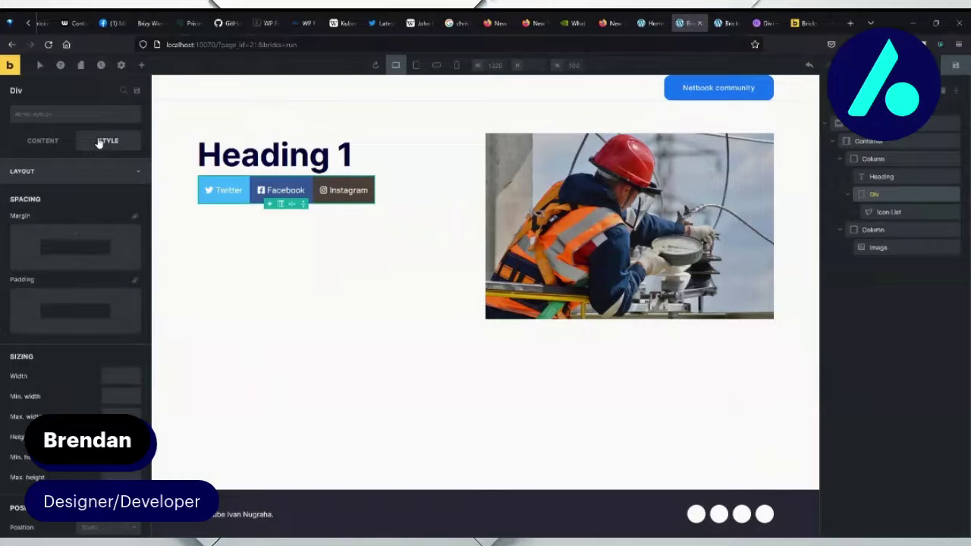
{"action": "left_click", "coordinate": [57, 172]}
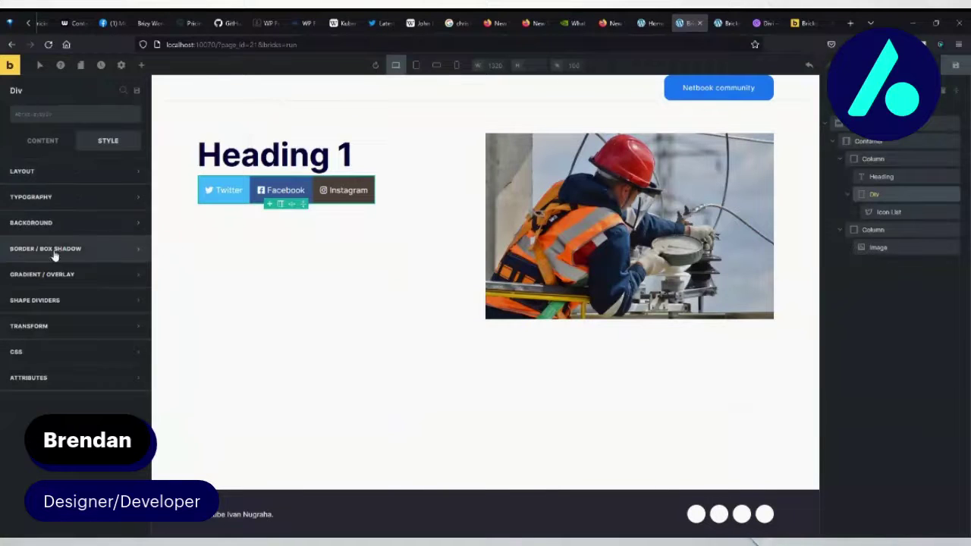
{"action": "left_click", "coordinate": [40, 202]}
{"action": "left_click", "coordinate": [41, 199]}
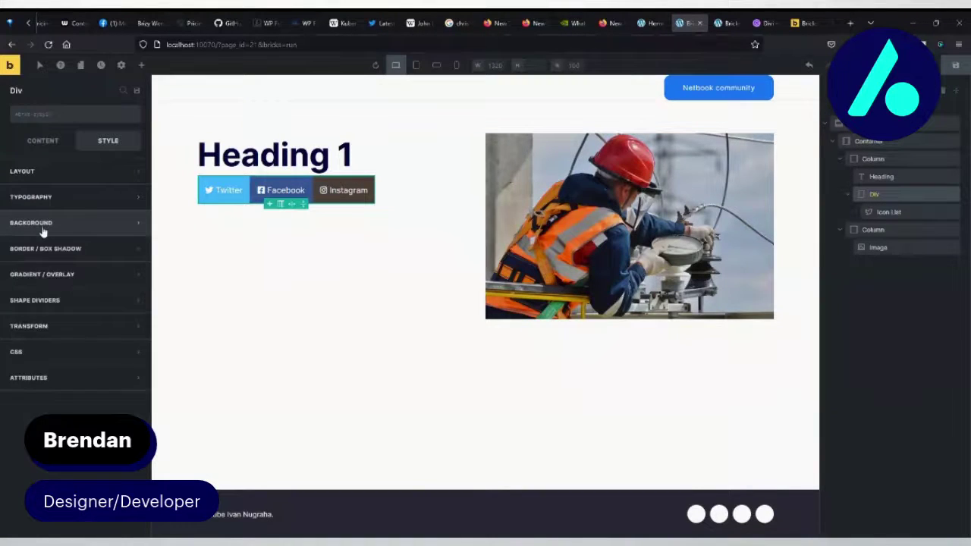
{"action": "left_click", "coordinate": [41, 223]}
{"action": "left_click", "coordinate": [41, 223]}
{"action": "left_click", "coordinate": [43, 142]}
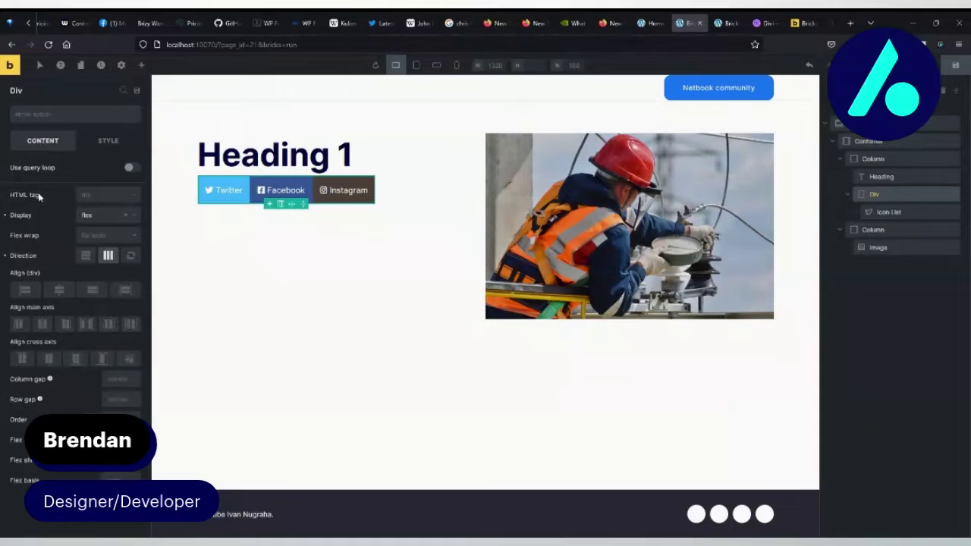
Select Heading 1 in the structure panel and change its tag to h3, then select the social Icon List
{"action": "left_click", "coordinate": [319, 288]}
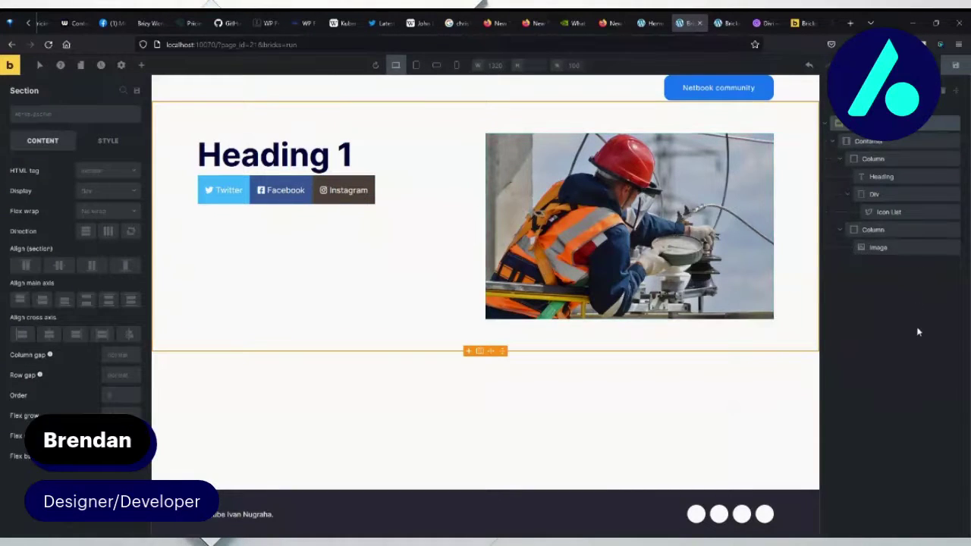
{"action": "left_click", "coordinate": [873, 142]}
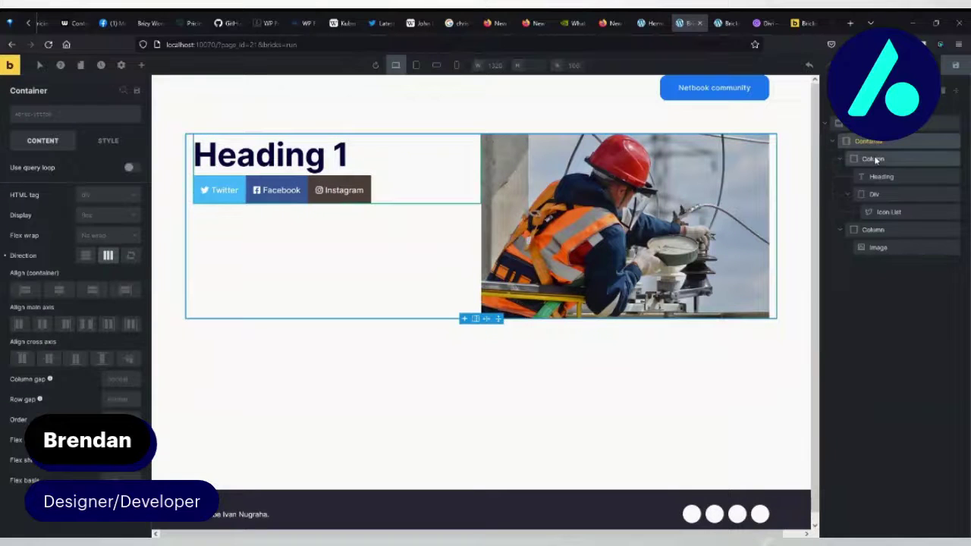
{"action": "left_click", "coordinate": [873, 158]}
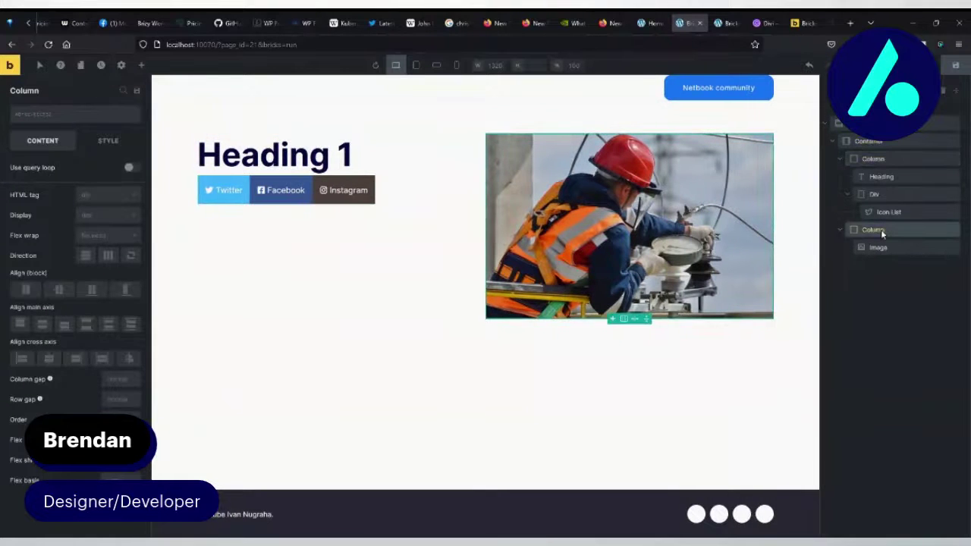
{"action": "left_click", "coordinate": [899, 175]}
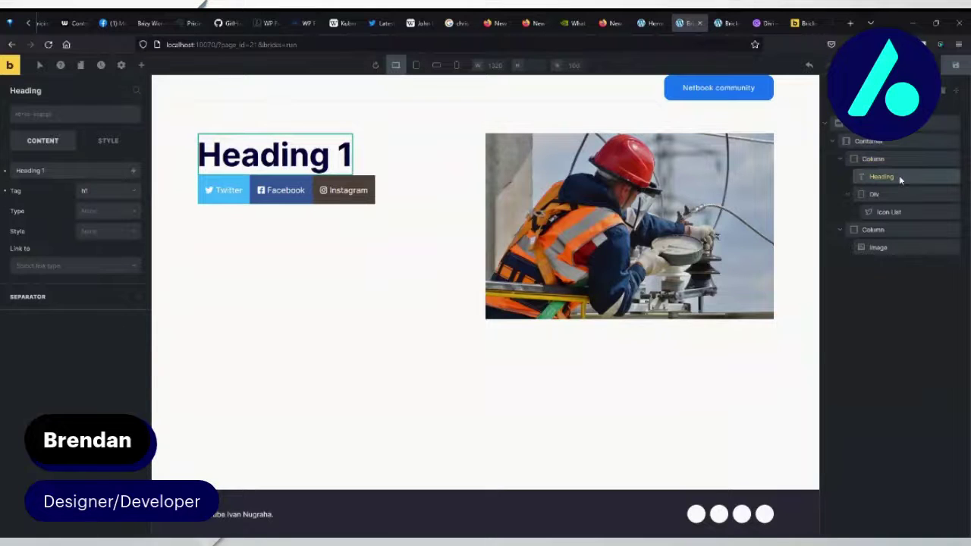
{"action": "left_click", "coordinate": [103, 192]}
{"action": "left_click", "coordinate": [103, 196]}
{"action": "left_click", "coordinate": [103, 196]}
{"action": "left_click", "coordinate": [97, 211]}
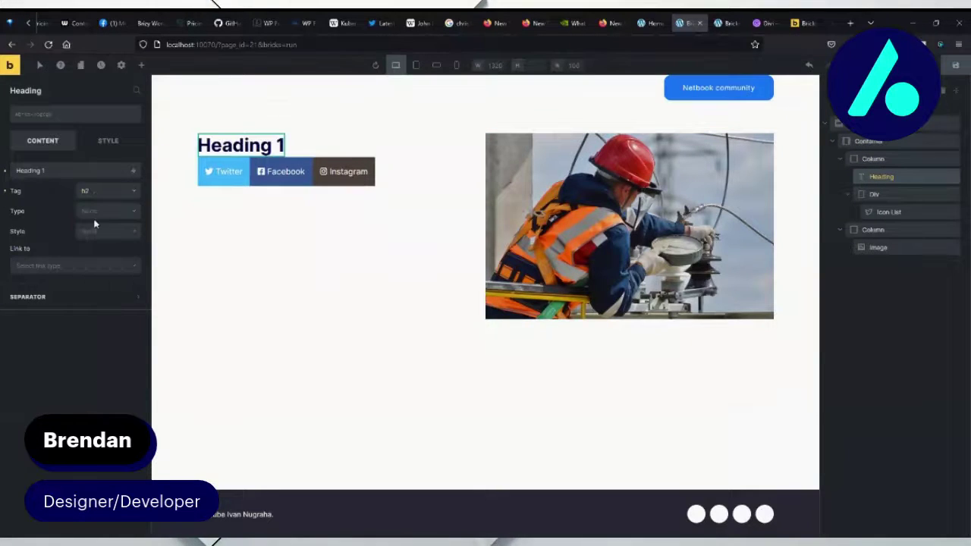
{"action": "left_click", "coordinate": [94, 194]}
{"action": "left_click", "coordinate": [92, 229]}
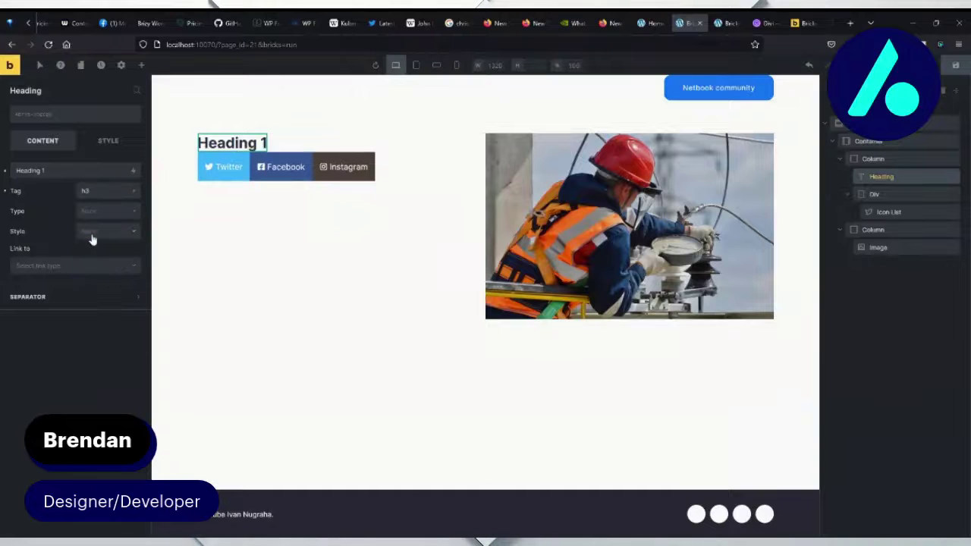
{"action": "left_click", "coordinate": [878, 196]}
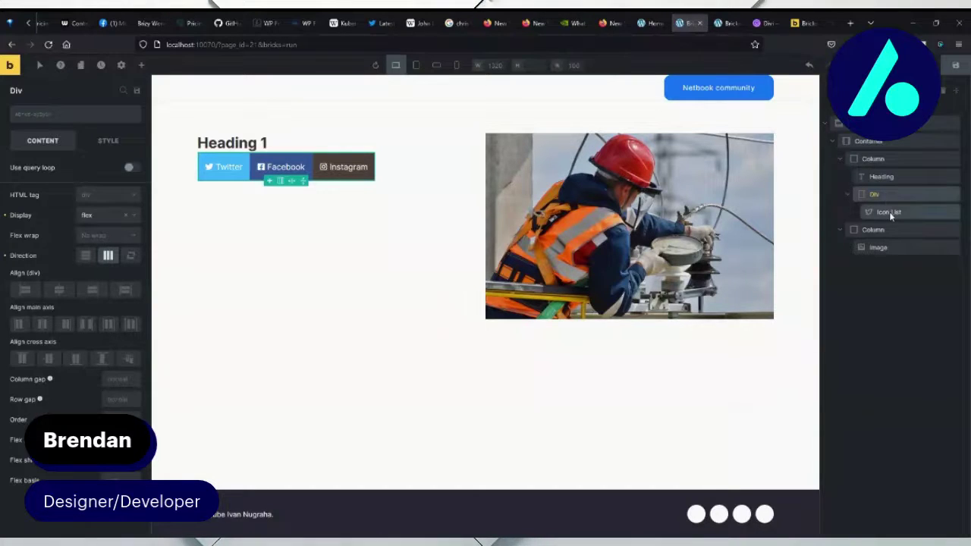
{"action": "left_click", "coordinate": [885, 213]}
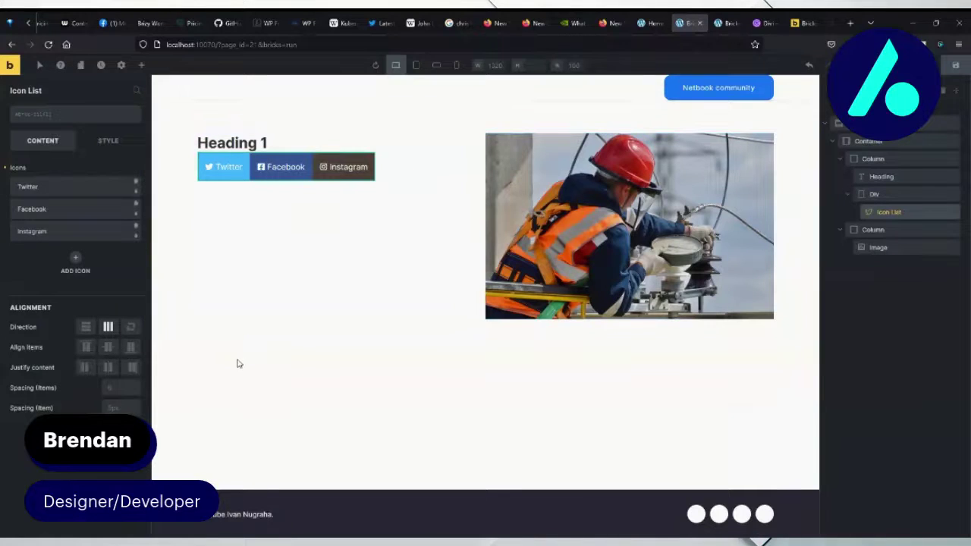
Give the Icon List an item spacing of 10, keeping its direction as a horizontal row
{"action": "left_click", "coordinate": [86, 327]}
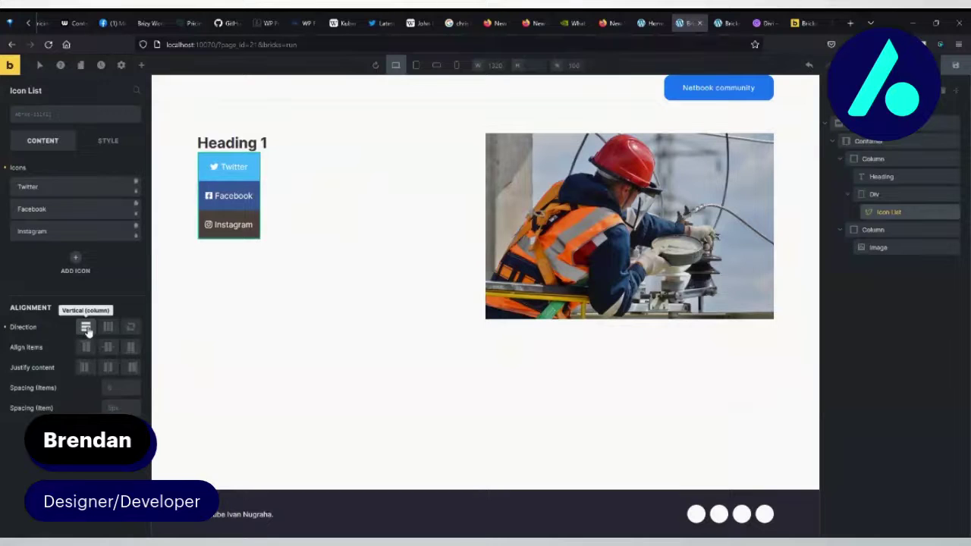
{"action": "left_click", "coordinate": [109, 328]}
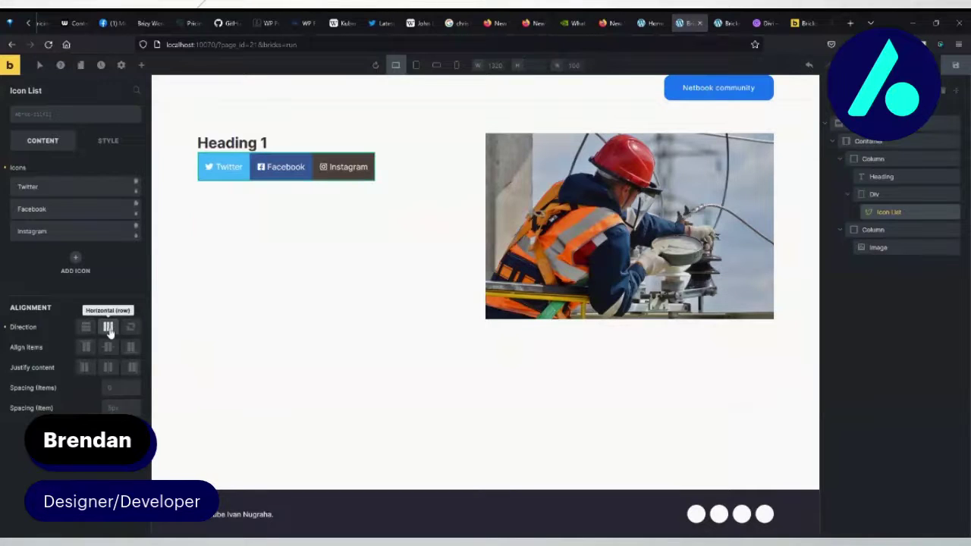
{"action": "left_click", "coordinate": [121, 388]}
{"action": "type", "text": "10"}
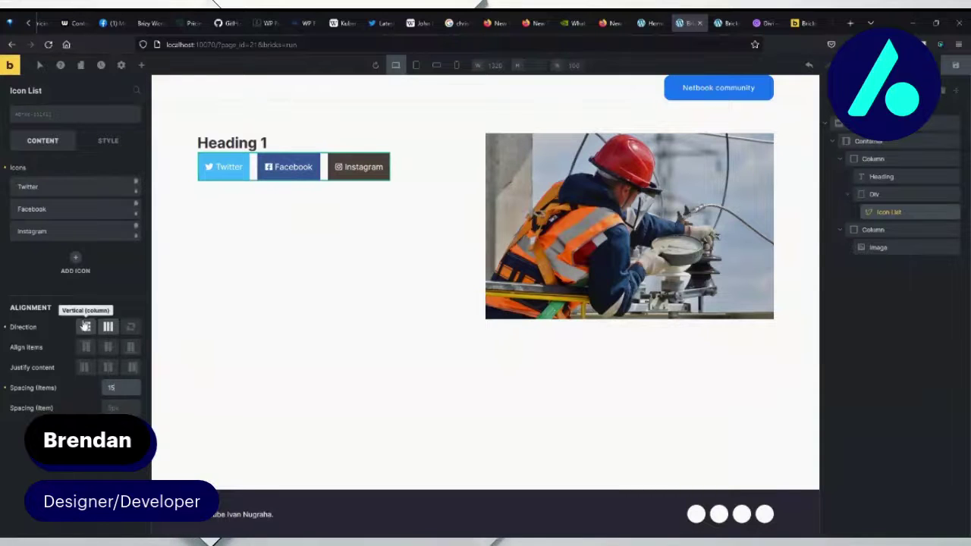
{"action": "left_click", "coordinate": [86, 327]}
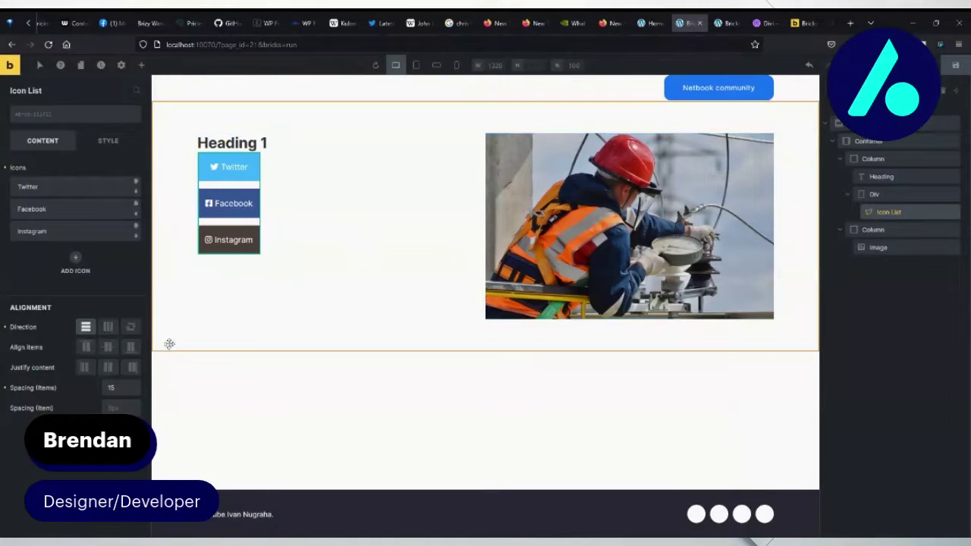
{"action": "left_click", "coordinate": [107, 327]}
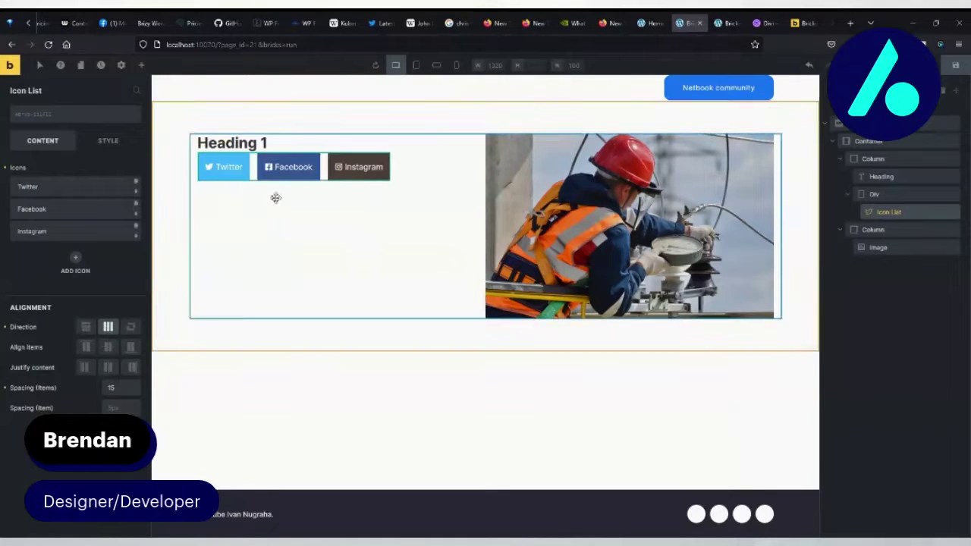
Preview the icon list at tablet and mobile widths, switching it to vertical and back to a row
{"action": "left_click", "coordinate": [416, 66]}
{"action": "left_click", "coordinate": [437, 67]}
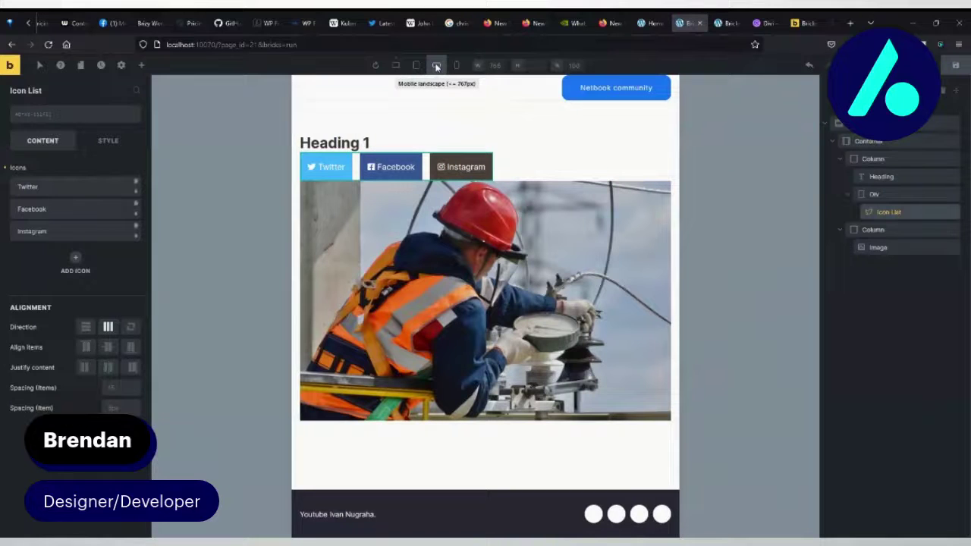
{"action": "left_click", "coordinate": [85, 328]}
{"action": "left_click", "coordinate": [456, 65]}
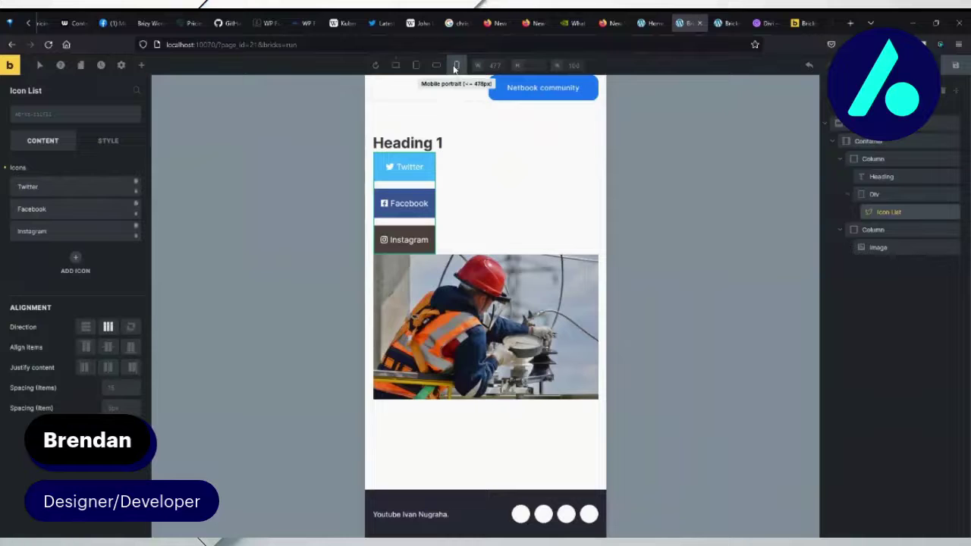
{"action": "left_click", "coordinate": [108, 327]}
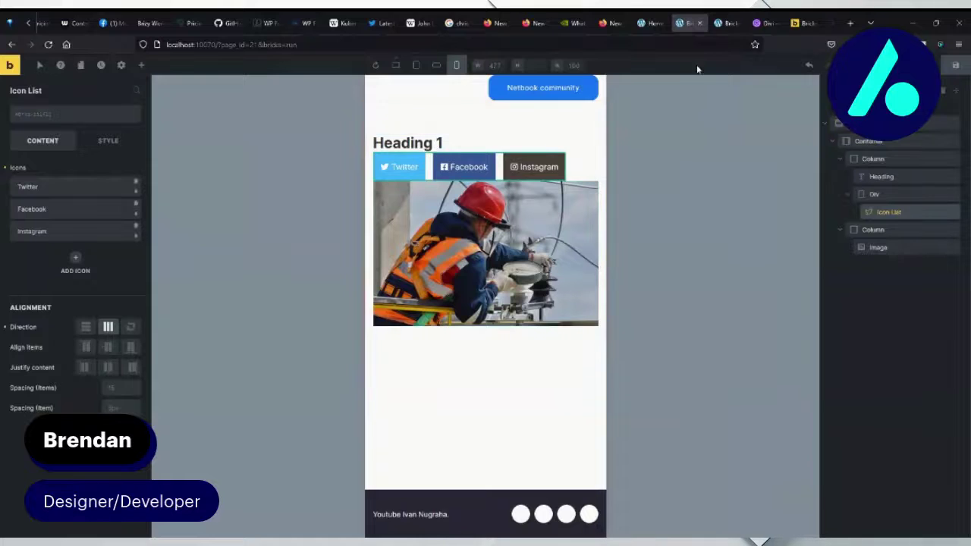
Compare with the Divi Click Here button's settings, then return to Bricks
{"action": "left_click", "coordinate": [646, 23]}
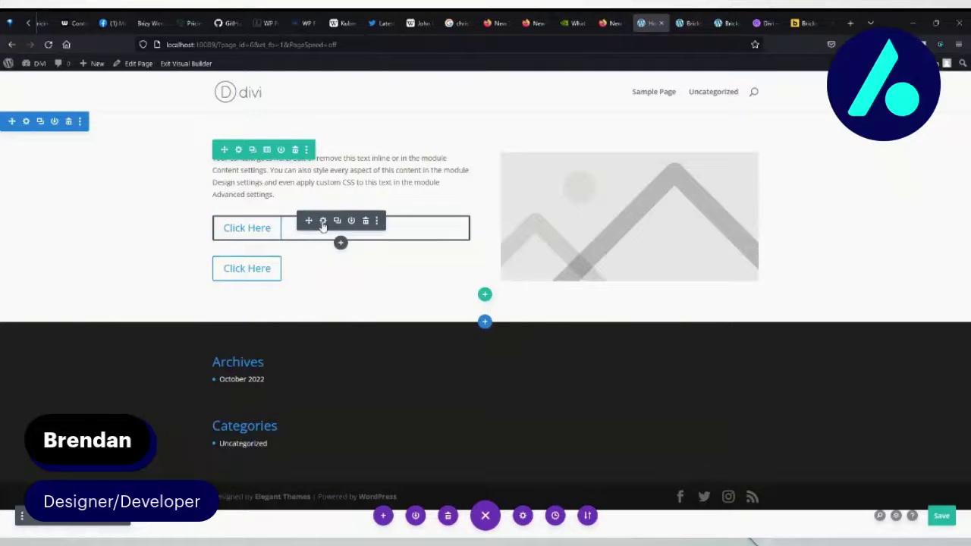
{"action": "left_click", "coordinate": [322, 221]}
{"action": "left_click", "coordinate": [188, 334]}
{"action": "left_click", "coordinate": [685, 22]}
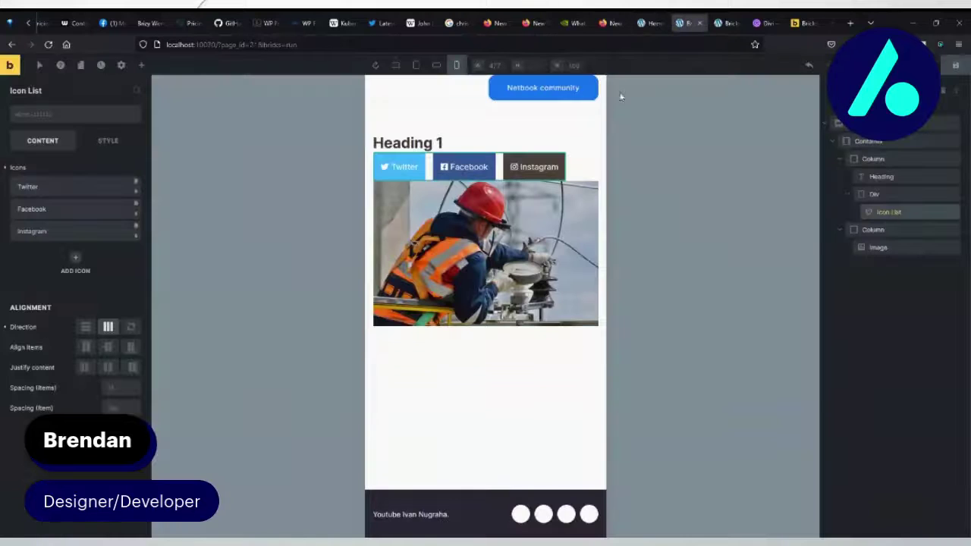
Toggle the Icon List direction, switch to desktop width, and clear the 10 item spacing
{"action": "left_click", "coordinate": [86, 327]}
{"action": "left_click", "coordinate": [105, 327]}
{"action": "left_click", "coordinate": [105, 327]}
{"action": "left_click", "coordinate": [106, 327]}
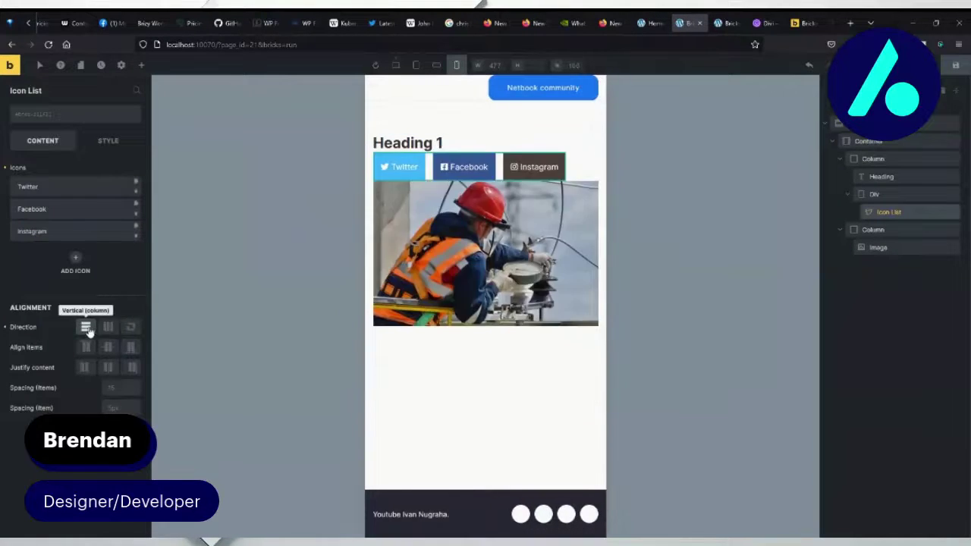
{"action": "left_click", "coordinate": [86, 327]}
{"action": "left_click", "coordinate": [395, 64]}
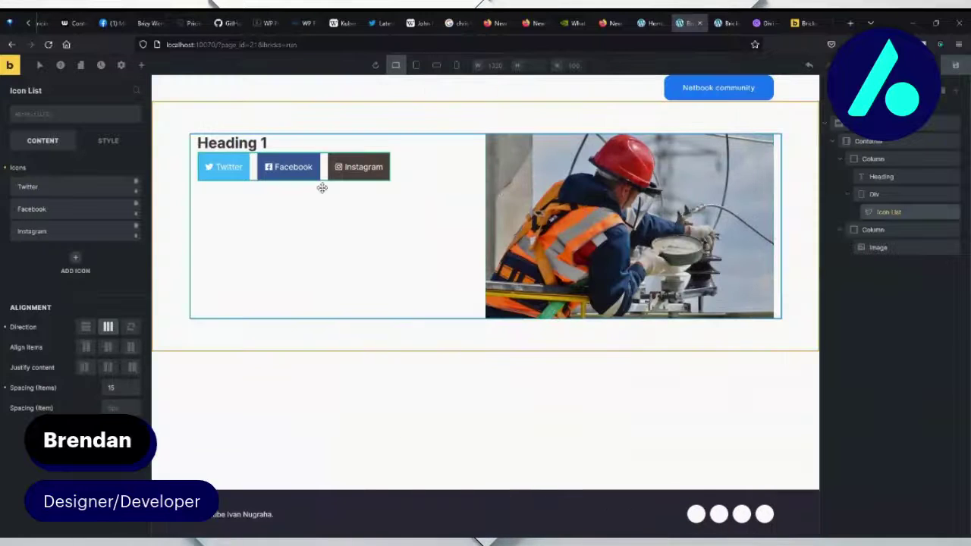
{"action": "double_click", "coordinate": [111, 388]}
{"action": "key", "text": "BackSpace"}
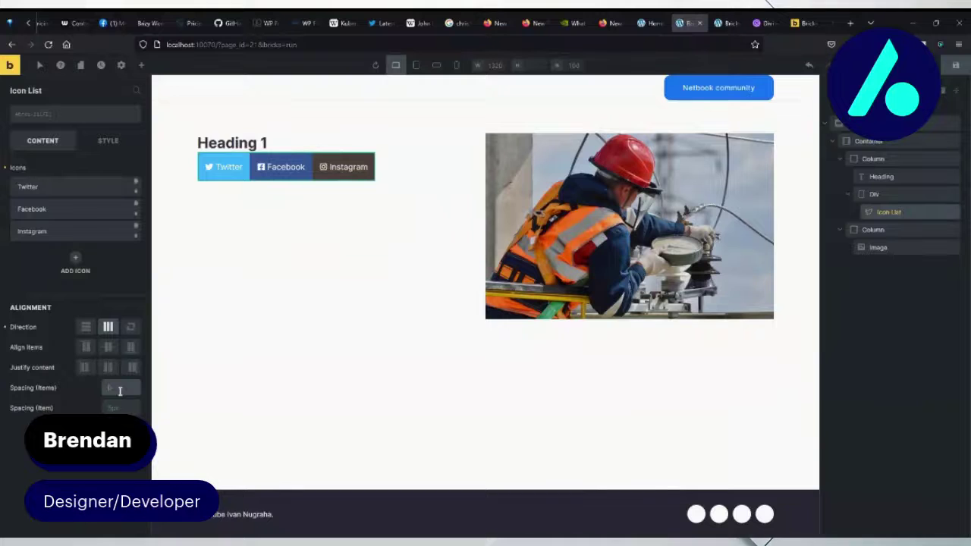
{"action": "left_click", "coordinate": [893, 195]}
Delete the Icon List, add a Button element to the Div, and duplicate it with Ctrl+D
{"action": "left_click", "coordinate": [886, 212]}
{"action": "right_click", "coordinate": [888, 214]}
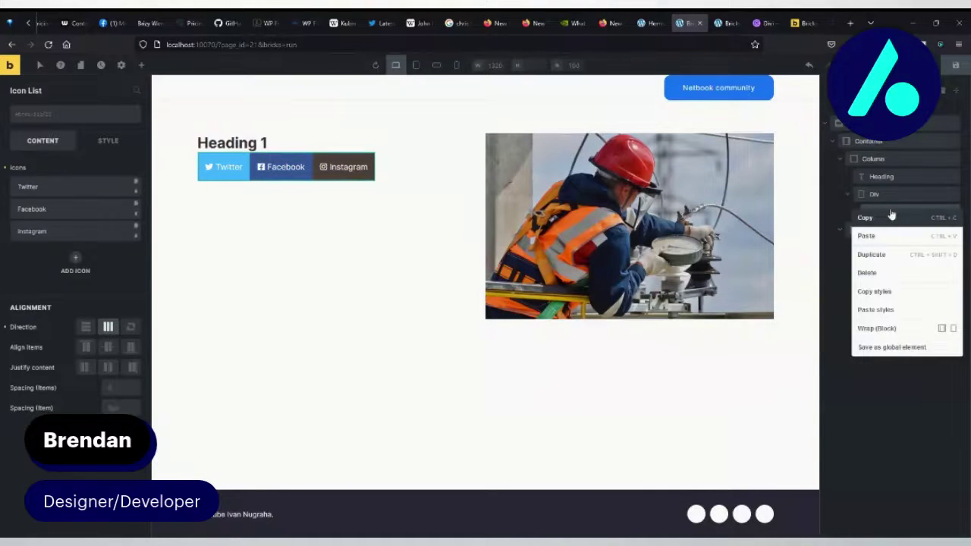
{"action": "left_click", "coordinate": [880, 271]}
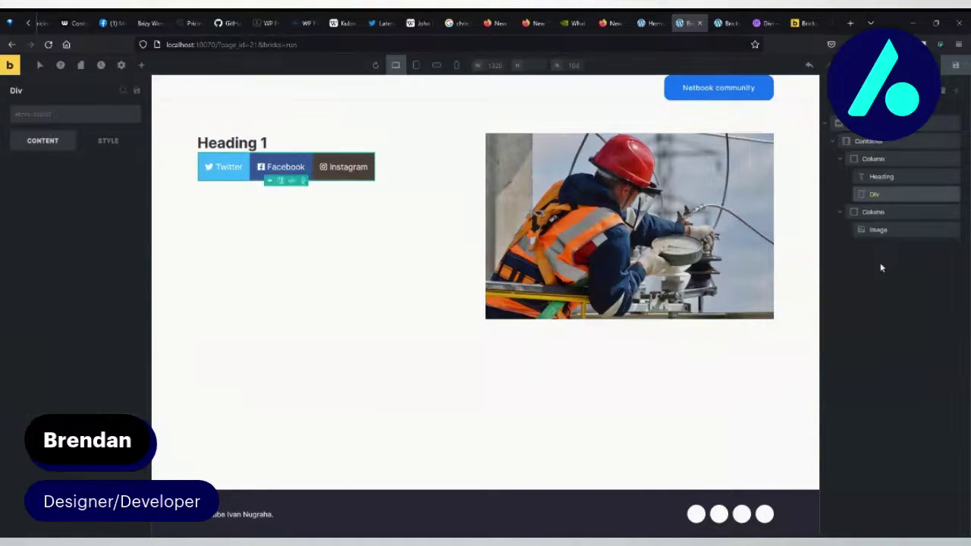
{"action": "left_click", "coordinate": [140, 66]}
{"action": "left_click", "coordinate": [103, 325]}
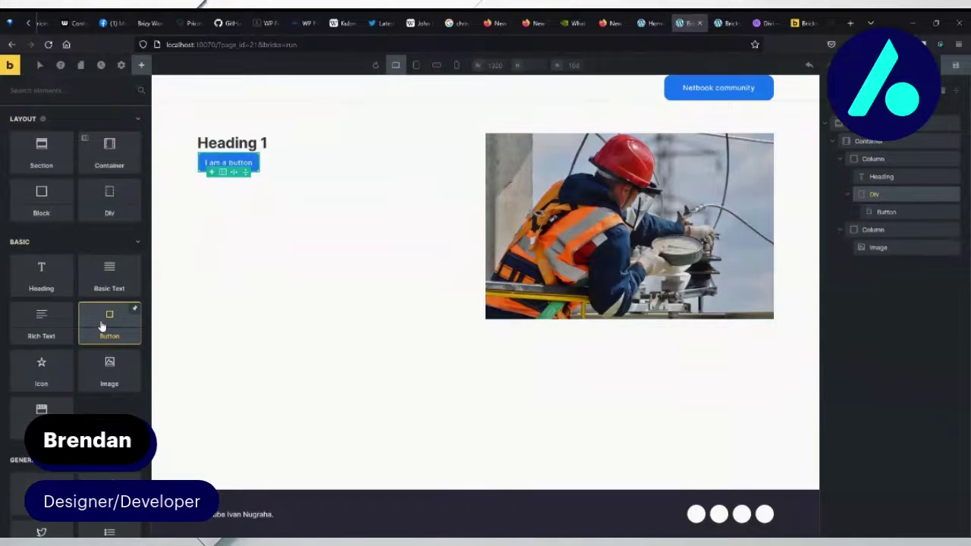
{"action": "left_click", "coordinate": [892, 211]}
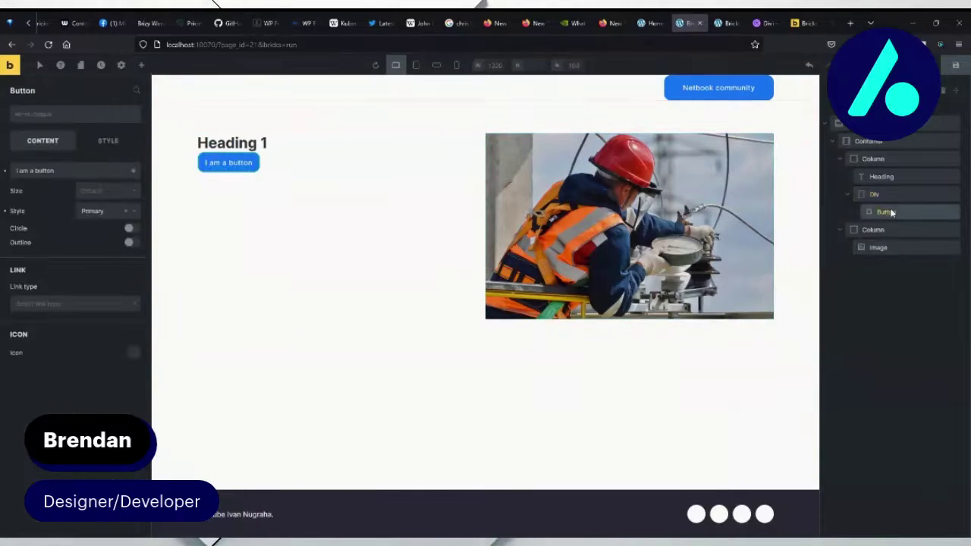
{"action": "key", "text": "ctrl+d"}
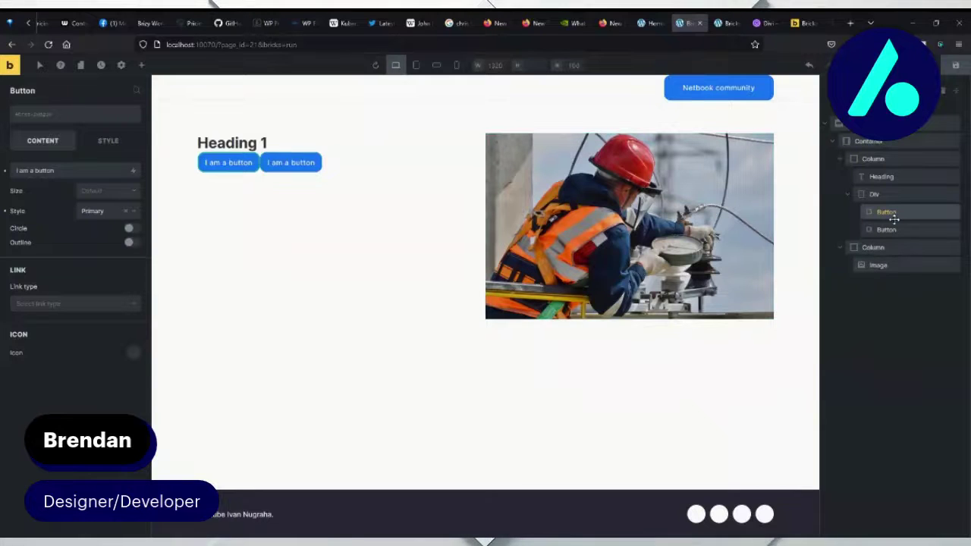
{"action": "left_click", "coordinate": [890, 195]}
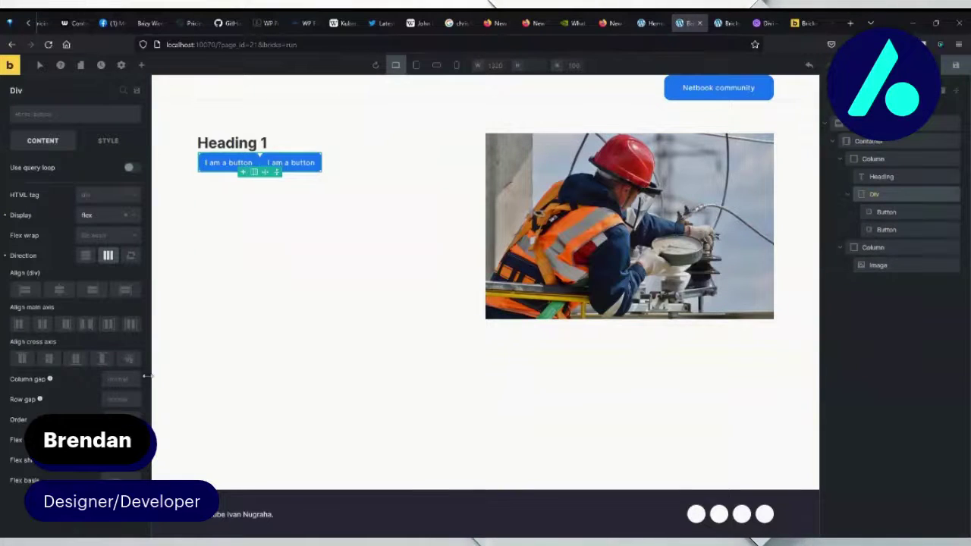
Set the Div's column gap to 25 and select the left column
{"action": "left_click", "coordinate": [118, 380]}
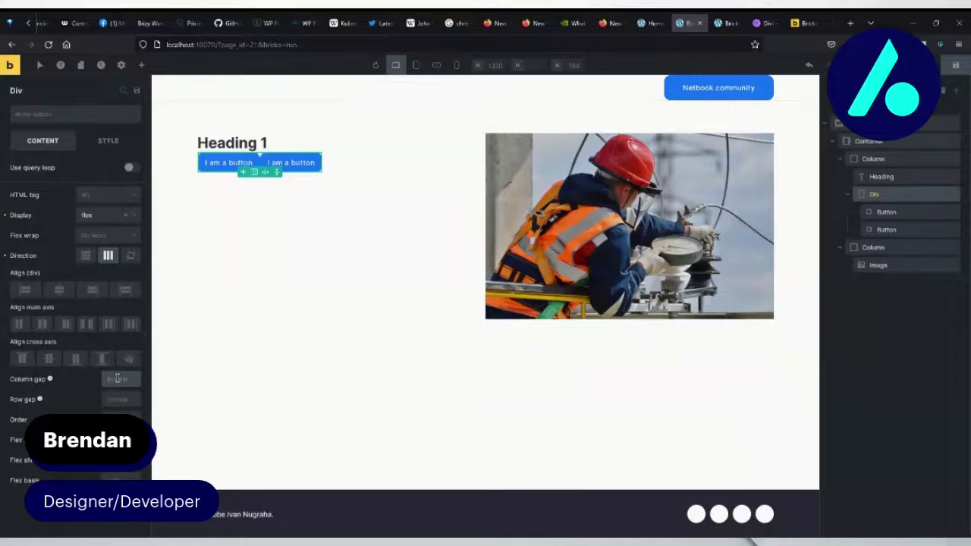
{"action": "type", "text": "25"}
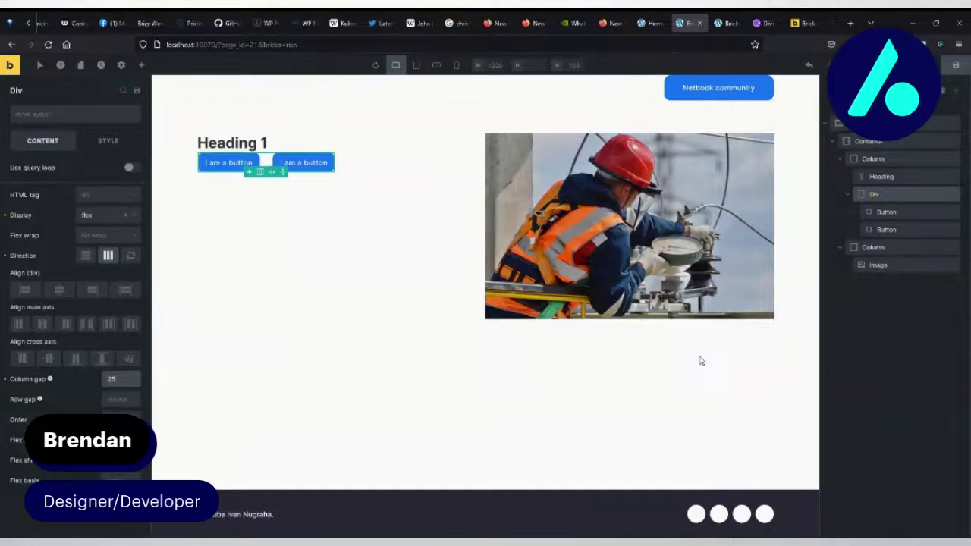
{"action": "left_click", "coordinate": [646, 395]}
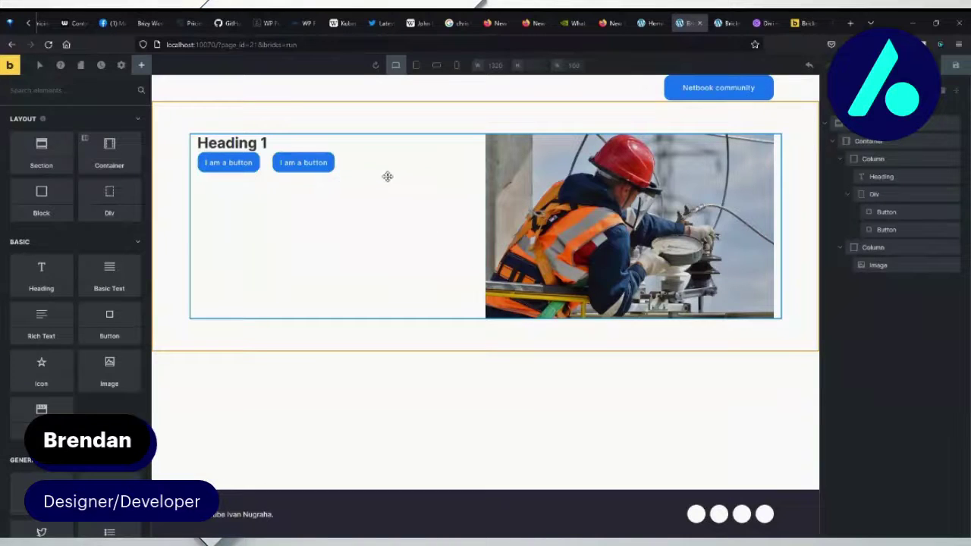
{"action": "left_click", "coordinate": [376, 155]}
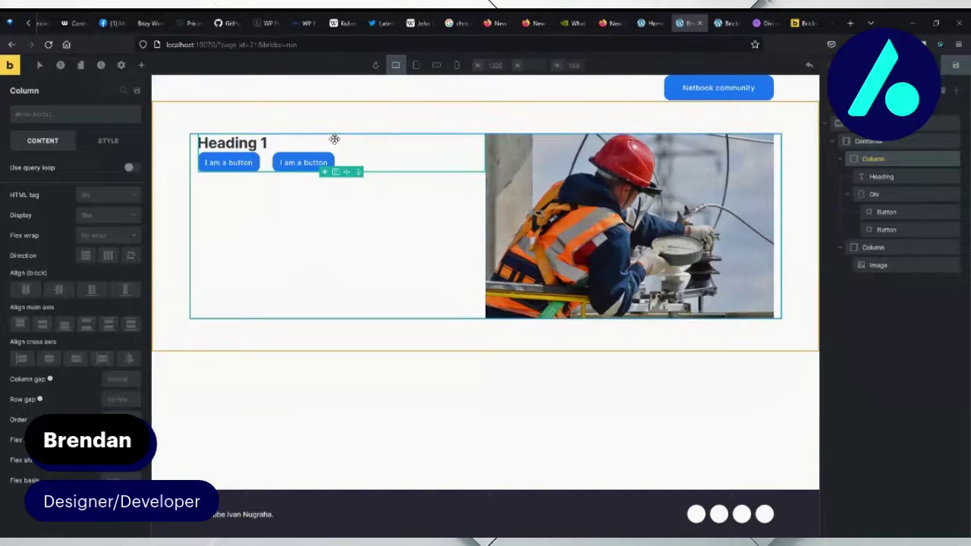
Try 20 then 10vh top padding on the left Column, check tablet and mobile, then clear it
{"action": "left_click", "coordinate": [107, 140]}
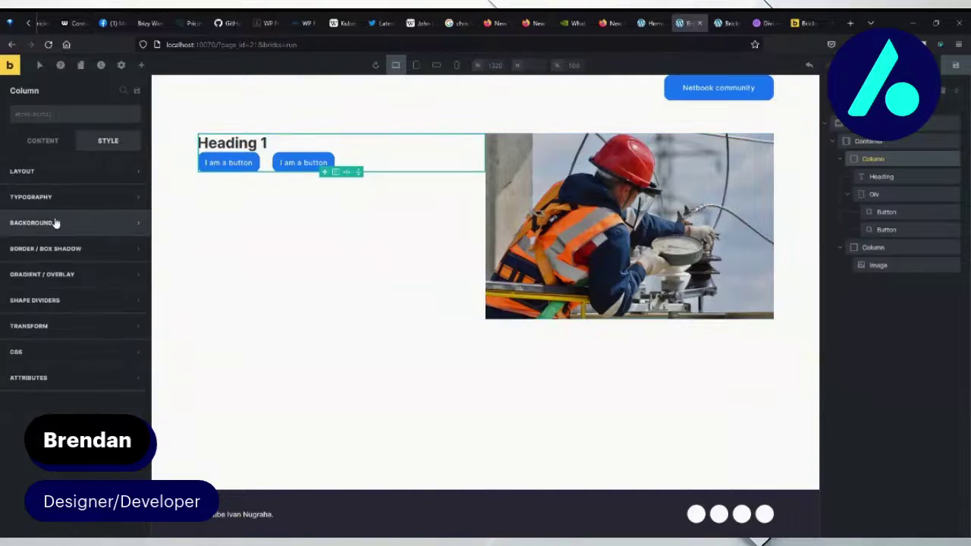
{"action": "left_click", "coordinate": [41, 173]}
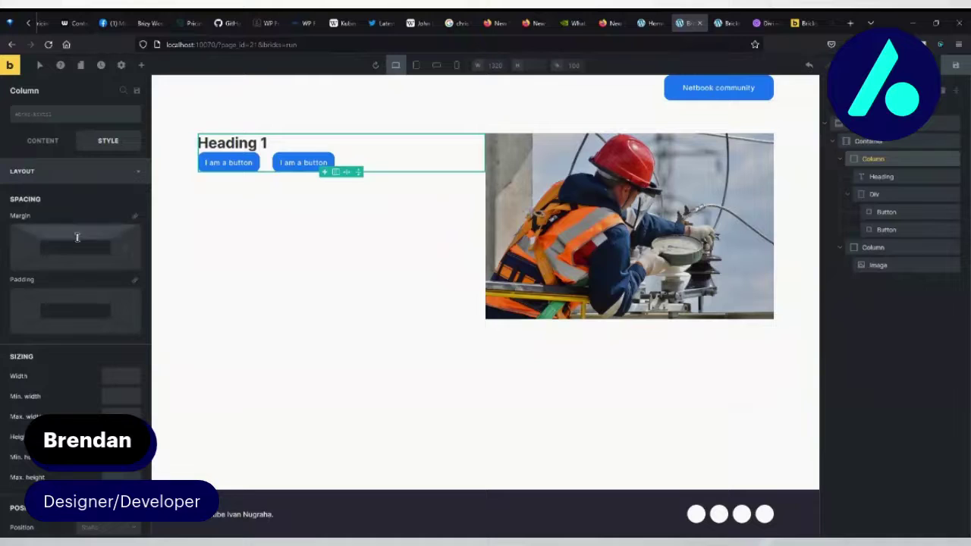
{"action": "left_click", "coordinate": [76, 297]}
{"action": "type", "text": "20"}
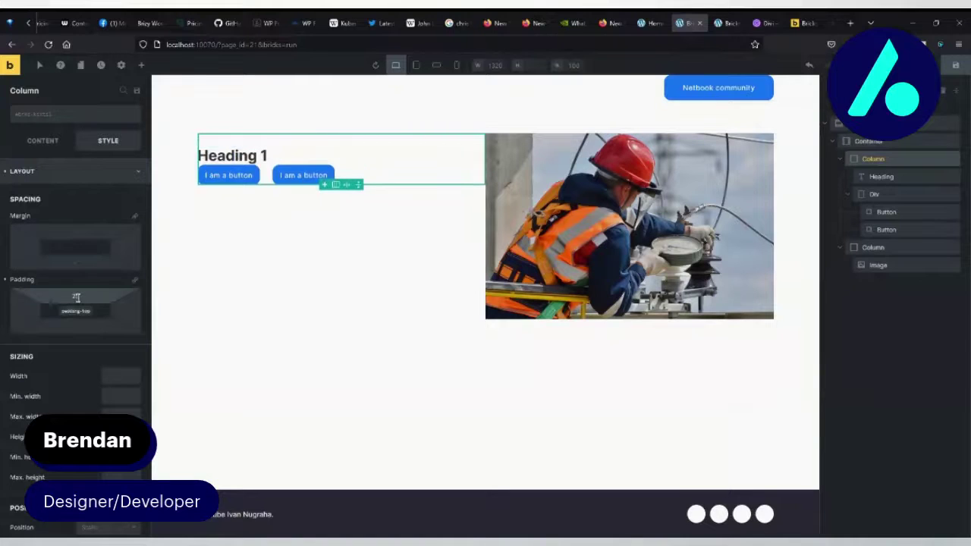
{"action": "left_click_drag", "start_coordinate": [76, 298], "coordinate": [67, 296]}
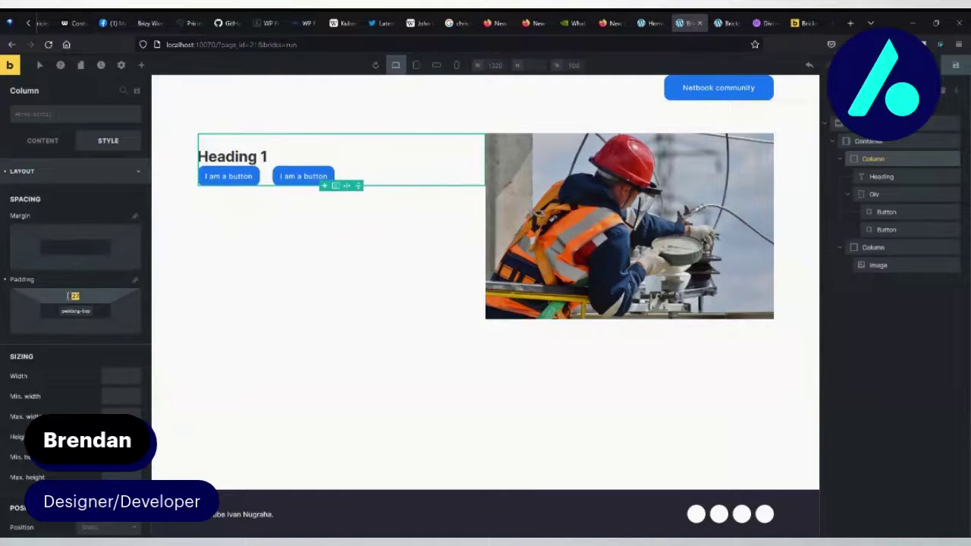
{"action": "type", "text": "10vh"}
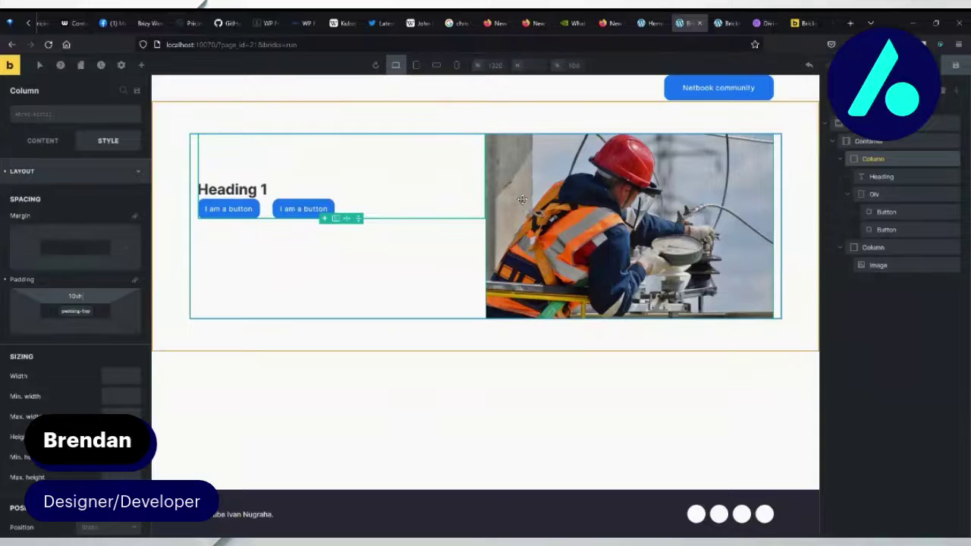
{"action": "left_click", "coordinate": [416, 65]}
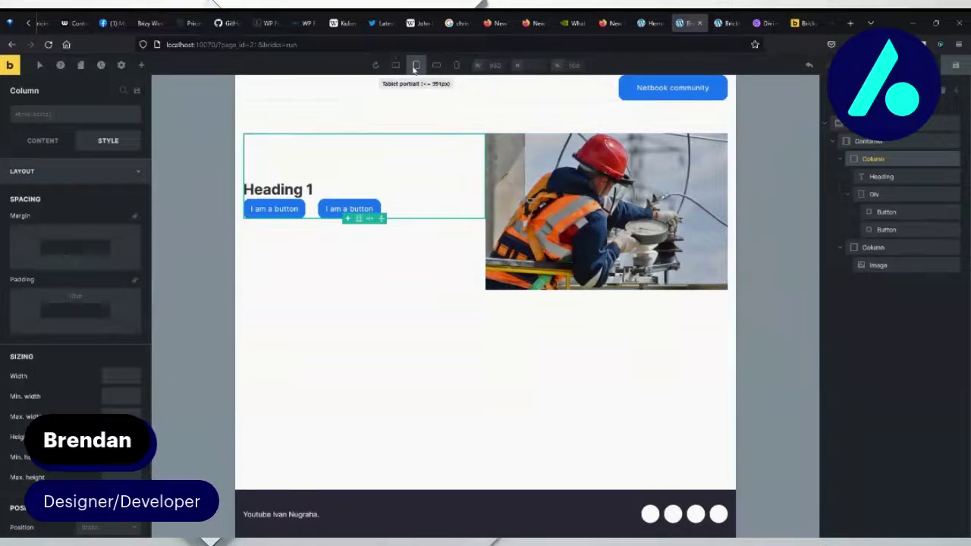
{"action": "left_click", "coordinate": [437, 66]}
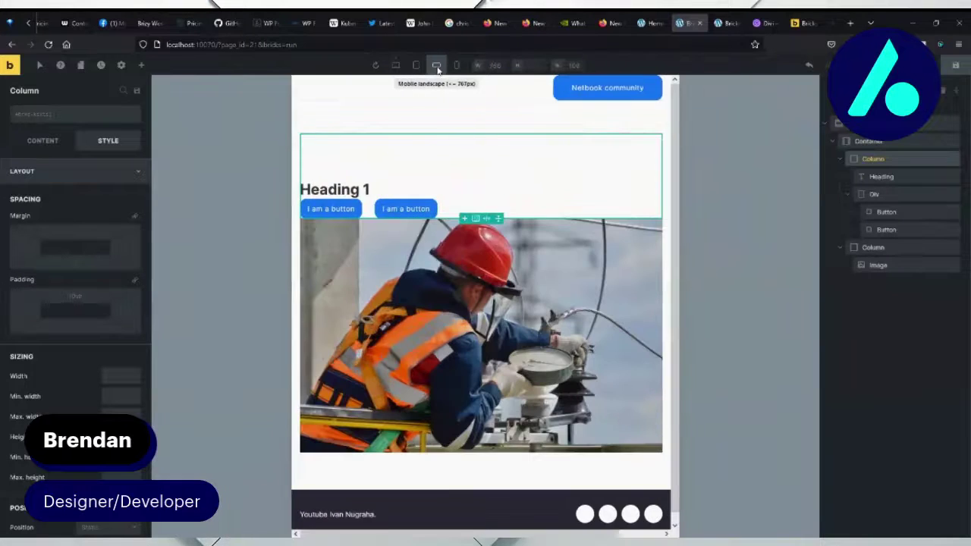
{"action": "left_click", "coordinate": [396, 66]}
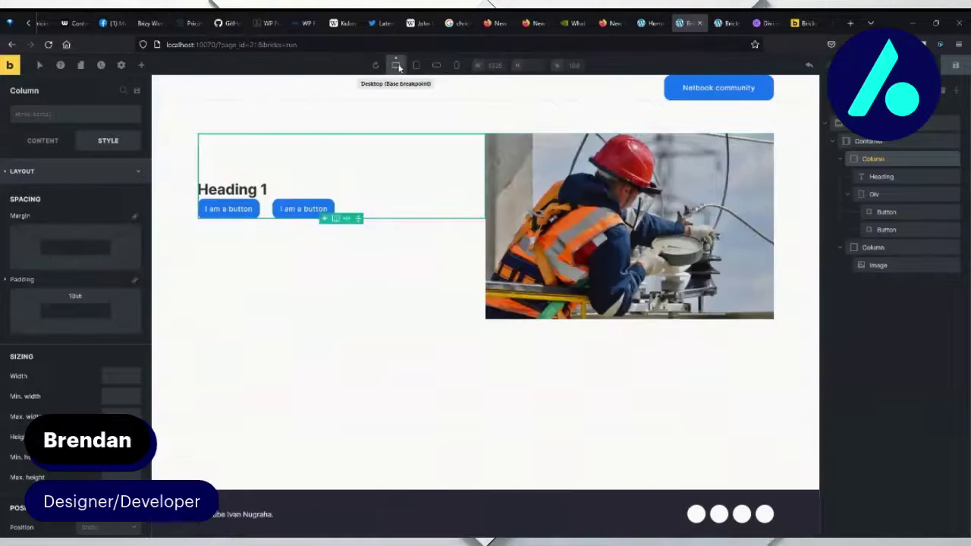
{"action": "left_click", "coordinate": [6, 281]}
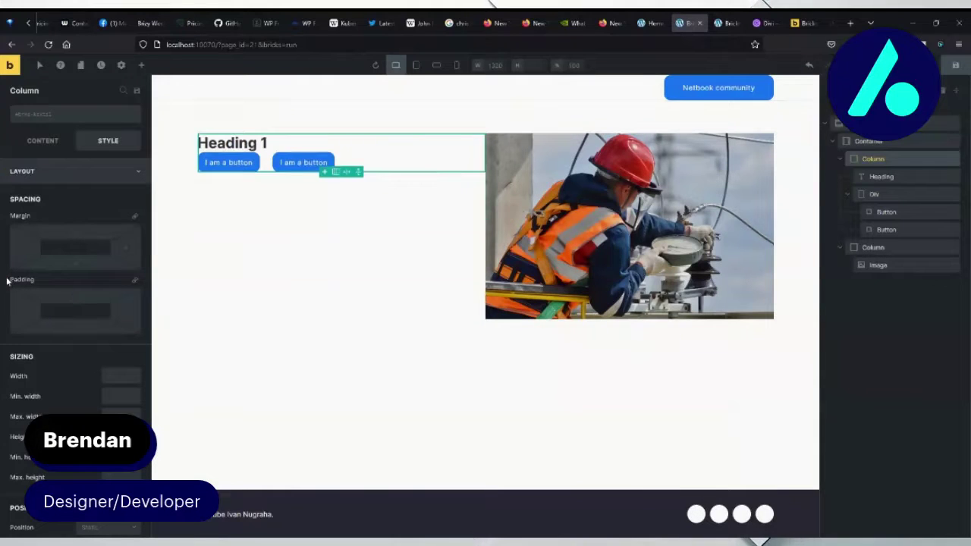
Select the hero Container and set its Align cross axis to Center
{"action": "left_click", "coordinate": [888, 142]}
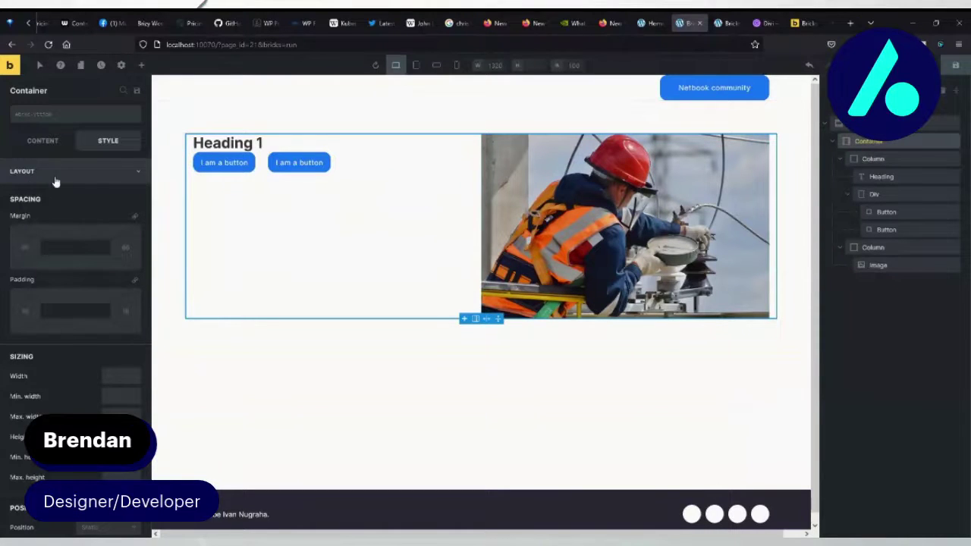
{"action": "left_click", "coordinate": [55, 143]}
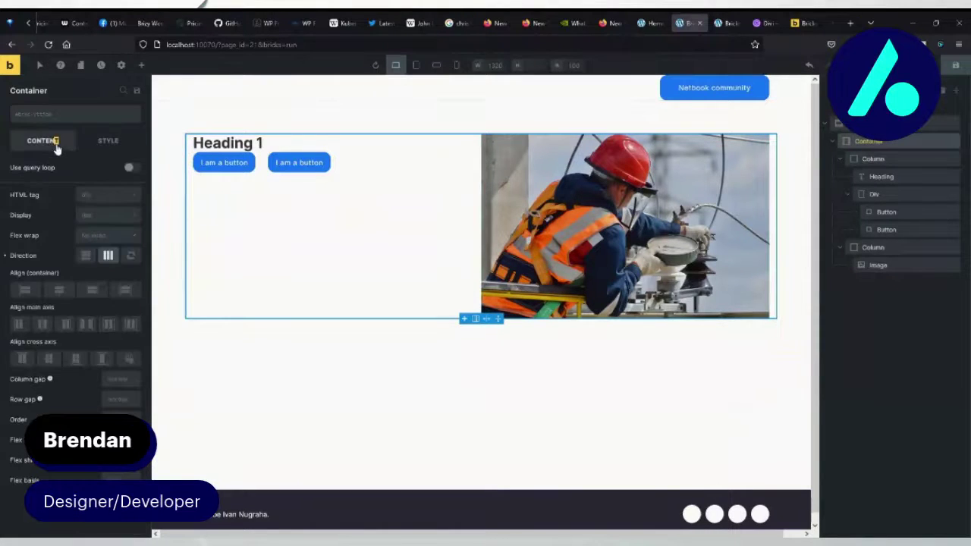
{"action": "left_click", "coordinate": [50, 359]}
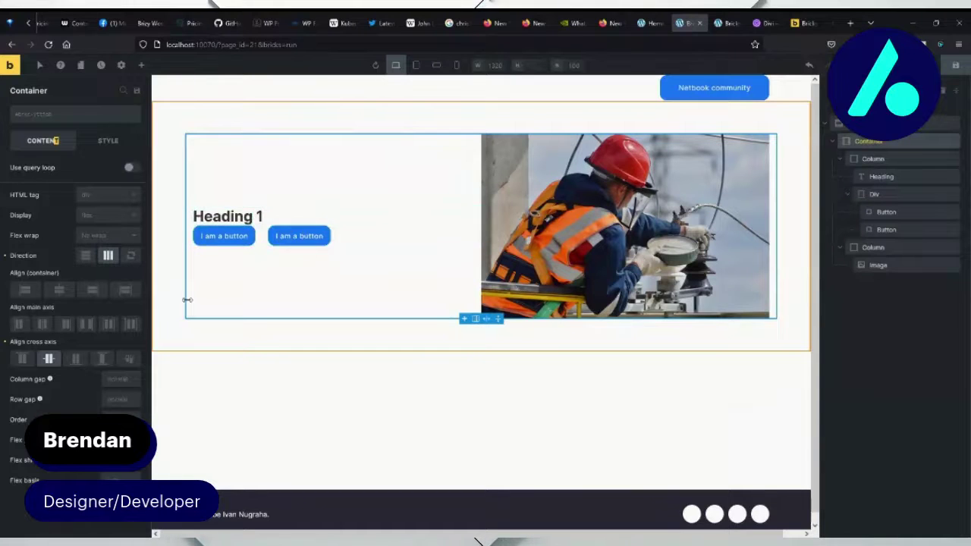
{"action": "left_click", "coordinate": [119, 400]}
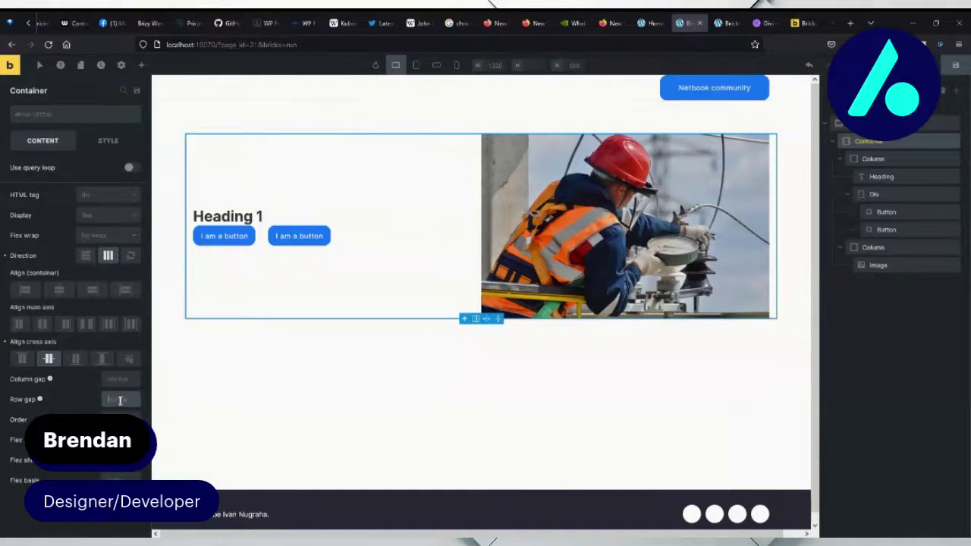
Set the Container's column gap to 25 and the left Column's row gap to 25
{"action": "type", "text": "25"}
{"action": "left_click", "coordinate": [118, 379]}
{"action": "type", "text": "25"}
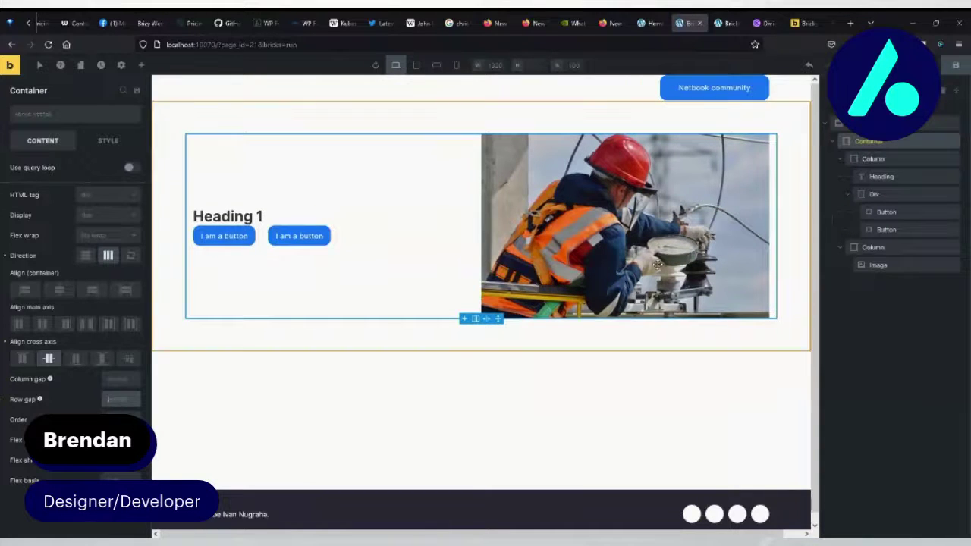
{"action": "left_click", "coordinate": [895, 160]}
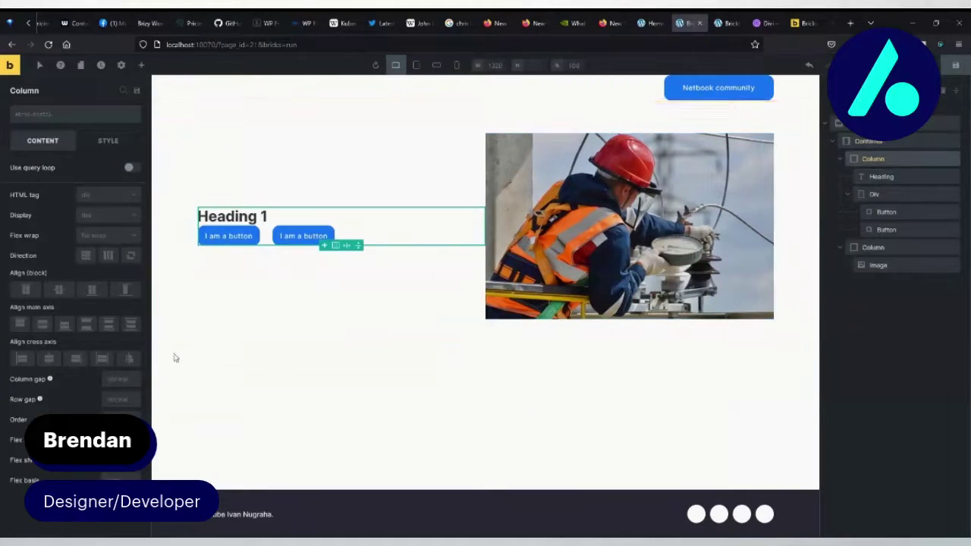
{"action": "left_click", "coordinate": [115, 396]}
{"action": "type", "text": "25"}
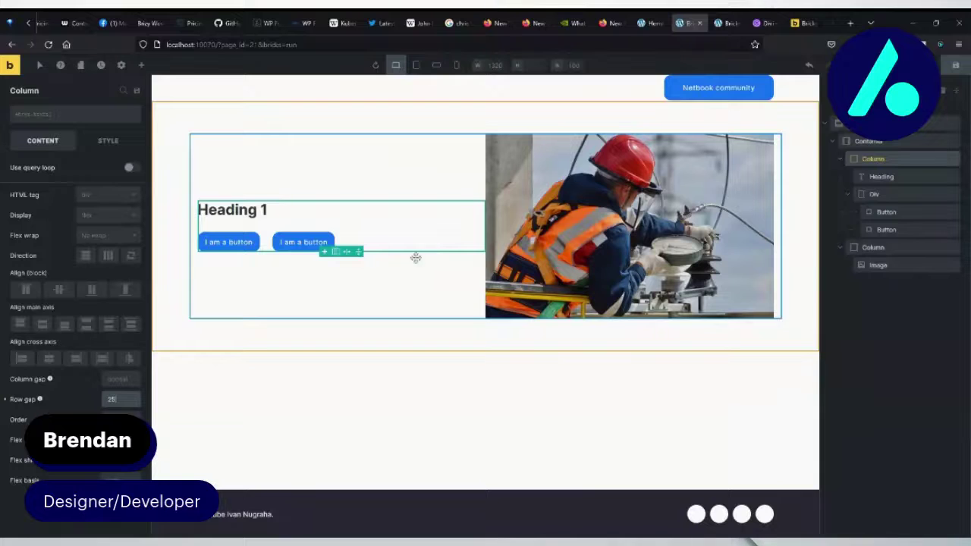
Select the button, container, section, heading, right column and image elements to check their settings
{"action": "left_click", "coordinate": [266, 241]}
{"action": "left_click", "coordinate": [313, 243]}
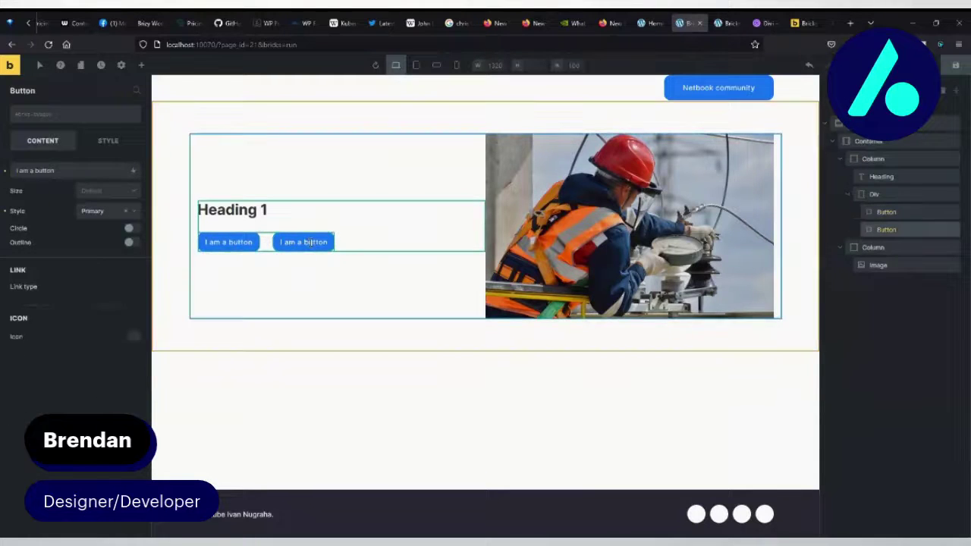
{"action": "left_click", "coordinate": [108, 141]}
{"action": "left_click", "coordinate": [42, 143]}
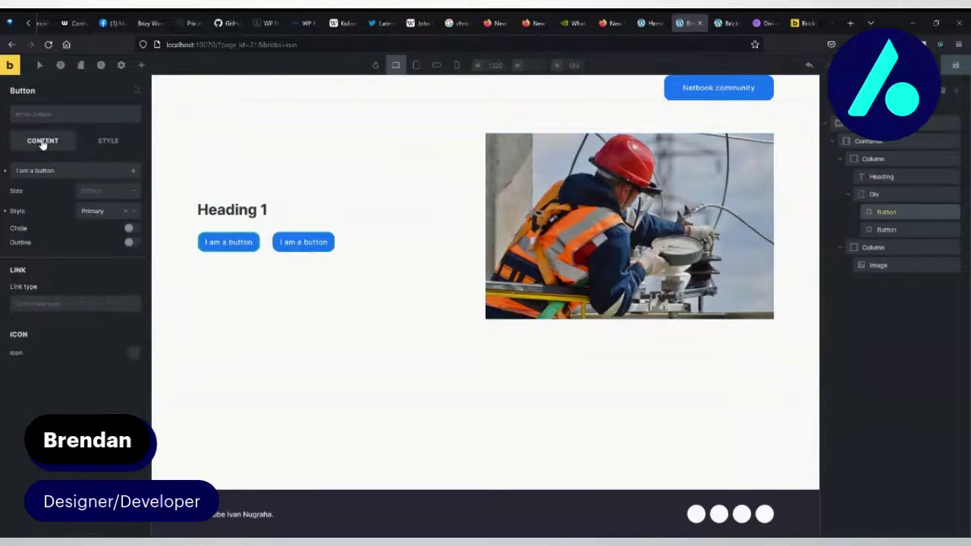
{"action": "left_click", "coordinate": [872, 141]}
{"action": "left_click", "coordinate": [879, 124]}
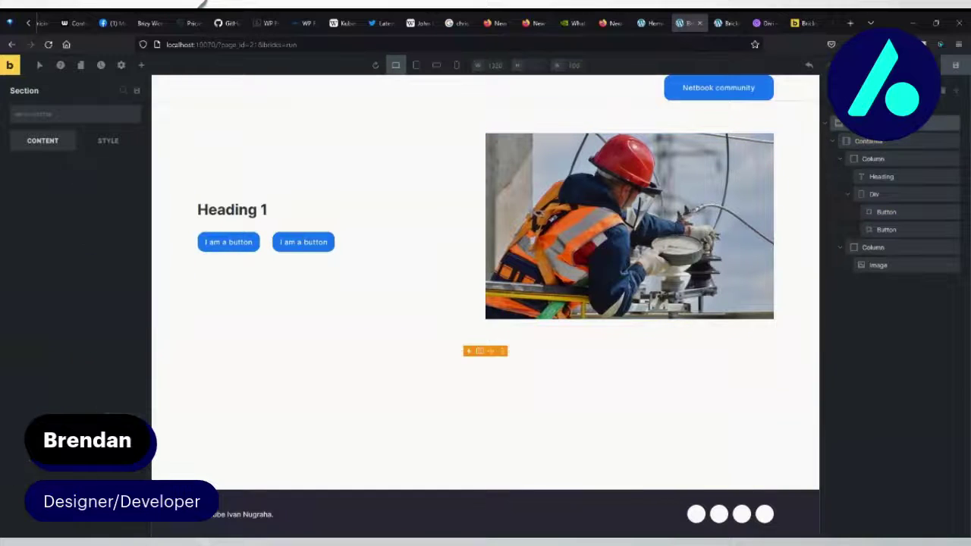
{"action": "left_click", "coordinate": [886, 176]}
{"action": "left_click", "coordinate": [872, 159]}
{"action": "left_click", "coordinate": [880, 265]}
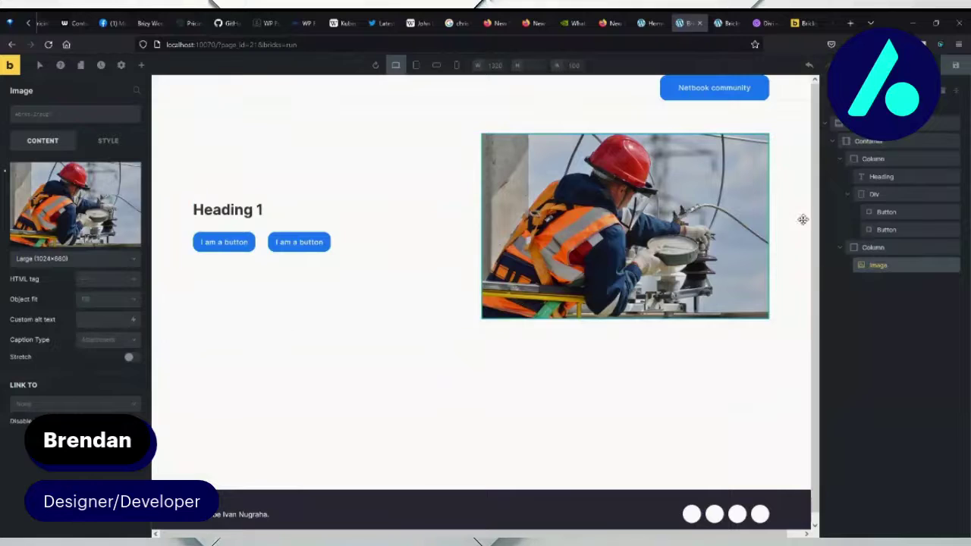
{"action": "left_click", "coordinate": [509, 397]}
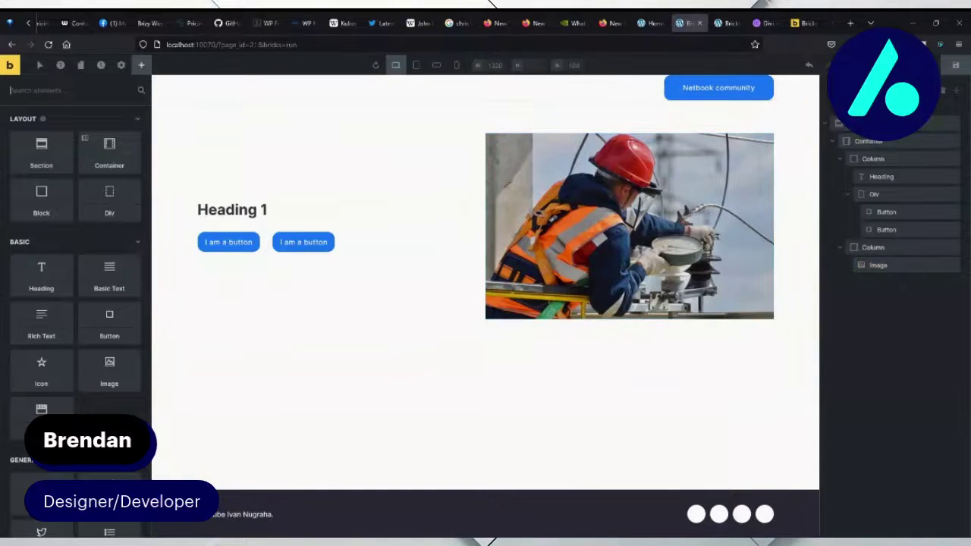
{"action": "key", "text": "ctrl+shift+t"}
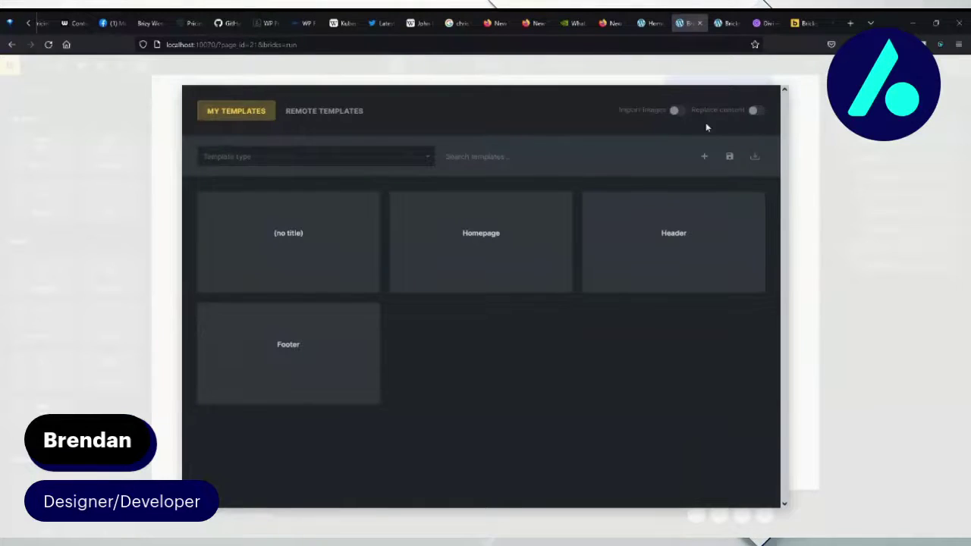
{"action": "left_click", "coordinate": [323, 116]}
{"action": "left_click", "coordinate": [220, 115]}
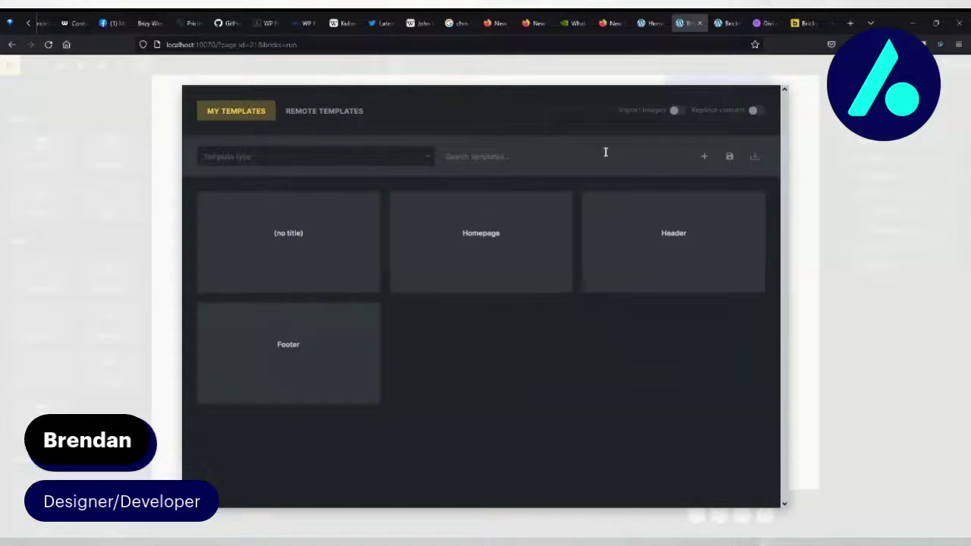
{"action": "left_click", "coordinate": [311, 111]}
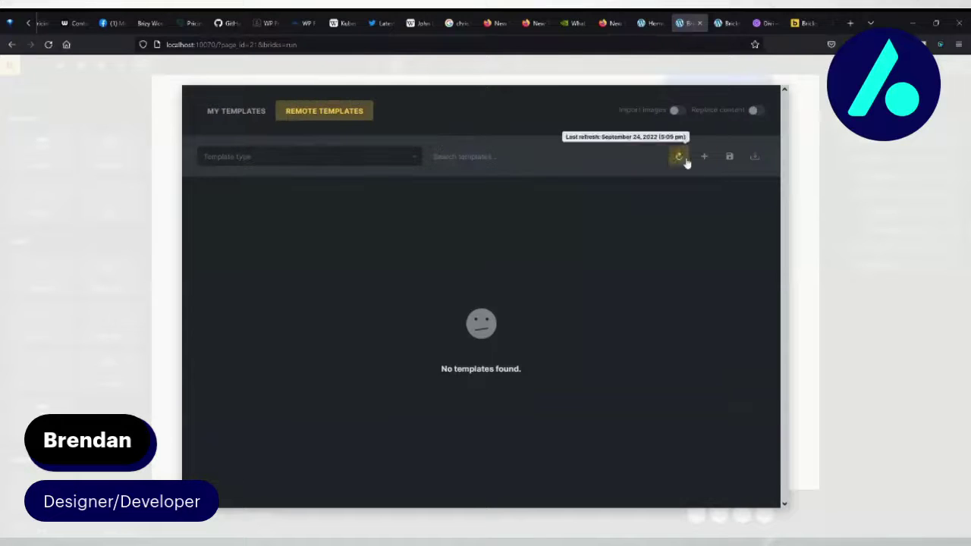
{"action": "left_click", "coordinate": [250, 117]}
{"action": "left_click", "coordinate": [327, 114]}
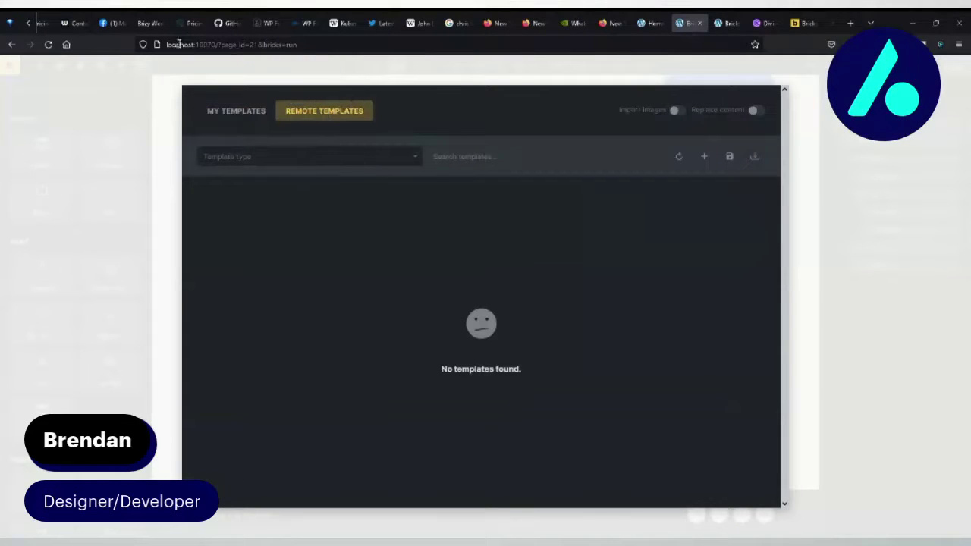
{"action": "left_click", "coordinate": [220, 44]}
{"action": "left_click", "coordinate": [282, 174]}
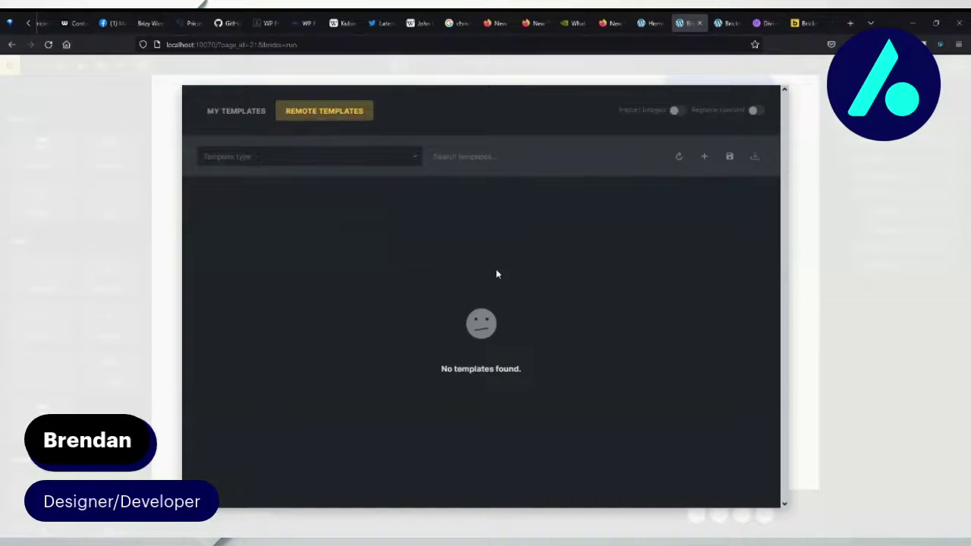
{"action": "left_click", "coordinate": [229, 110]}
{"action": "left_click", "coordinate": [808, 119]}
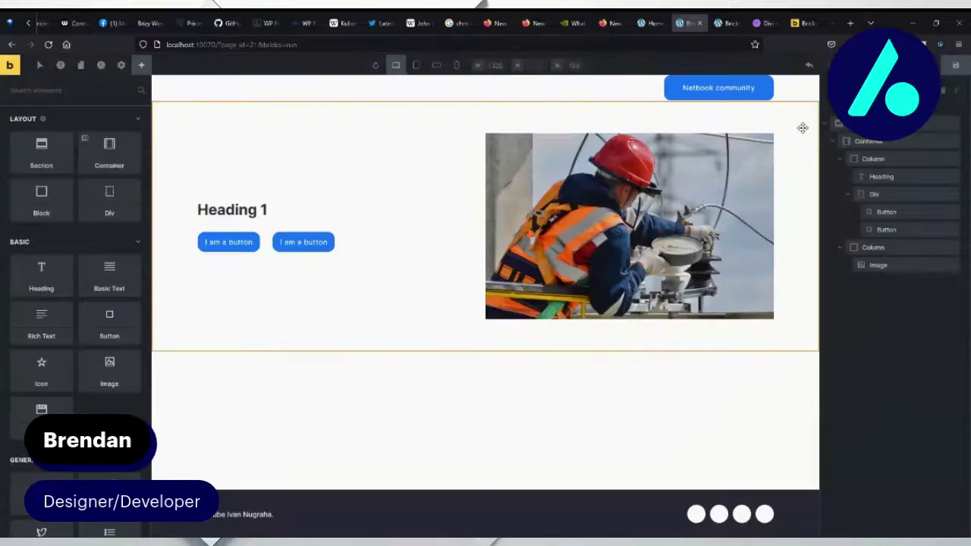
Set the button Div's direction to vertical (column) with a row gap of 25
{"action": "left_click", "coordinate": [906, 157]}
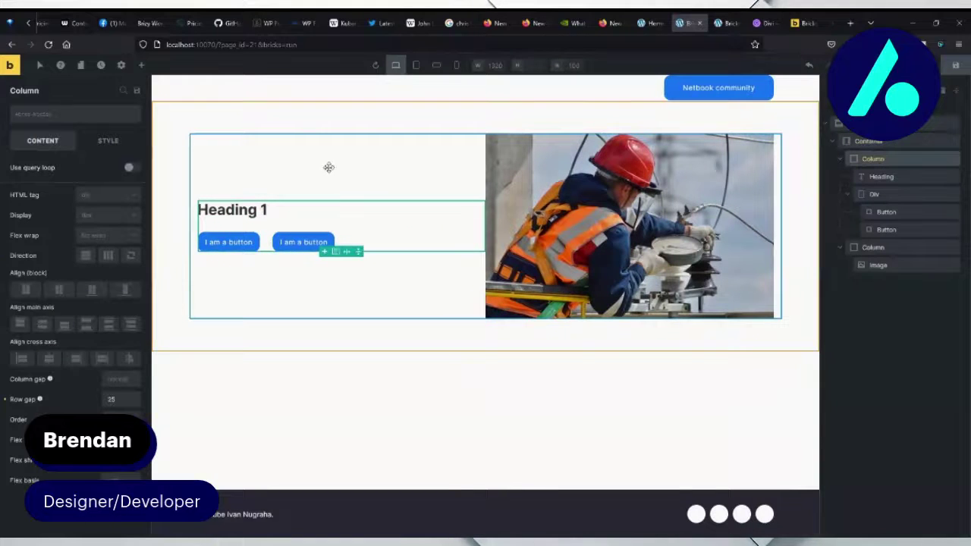
{"action": "left_click", "coordinate": [880, 194]}
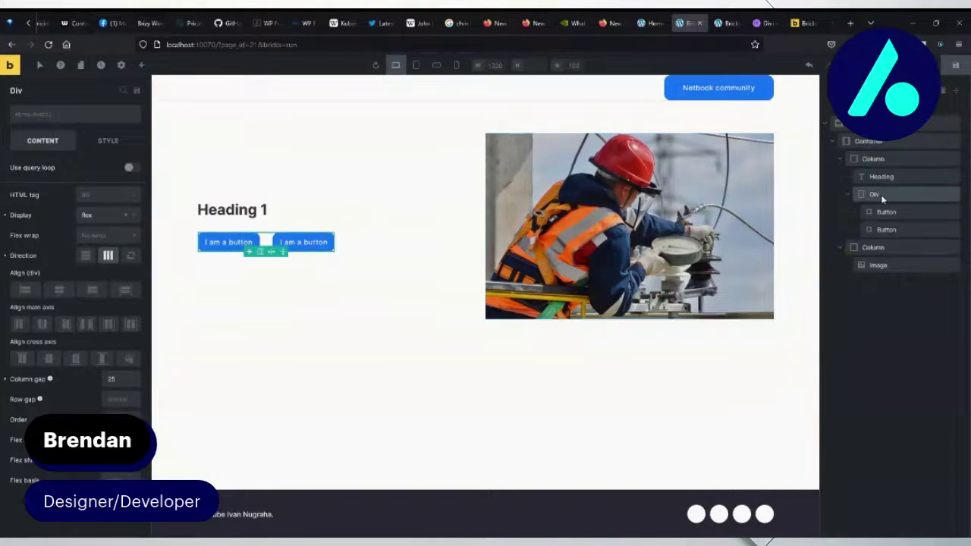
{"action": "left_click", "coordinate": [86, 256]}
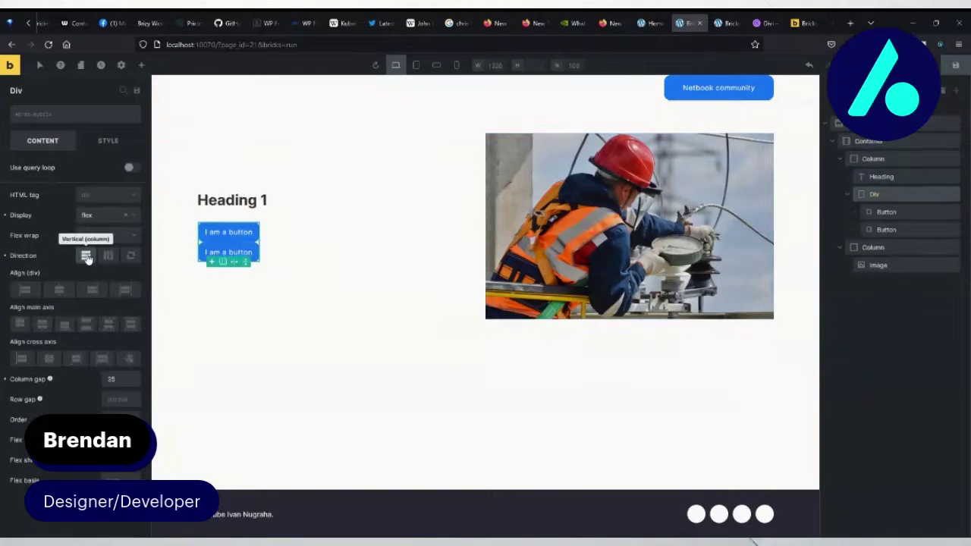
{"action": "left_click", "coordinate": [115, 398]}
{"action": "type", "text": "25"}
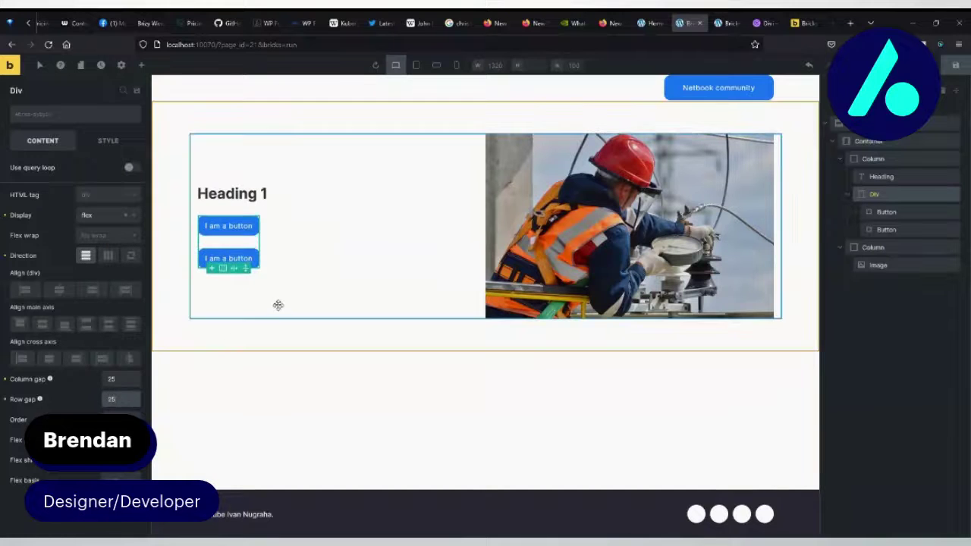
{"action": "left_click", "coordinate": [891, 177]}
{"action": "left_click", "coordinate": [893, 195]}
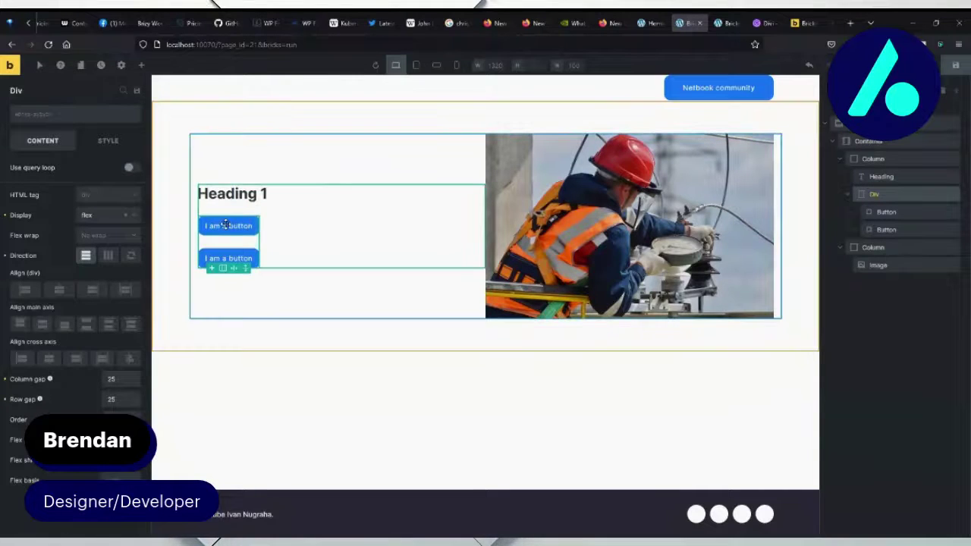
On the Divi page, discard the button's settings, then preview at tablet width and back at desktop
{"action": "left_click", "coordinate": [649, 23]}
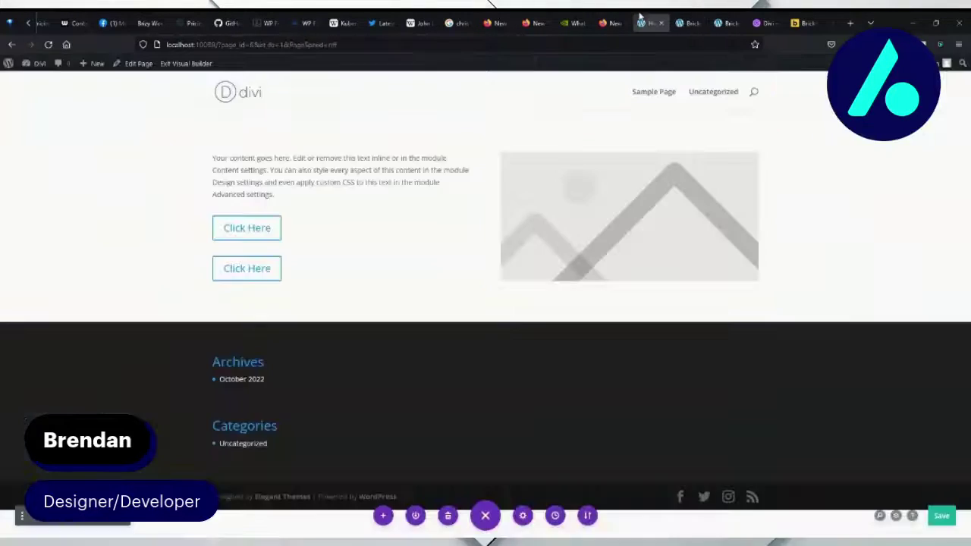
{"action": "left_click", "coordinate": [322, 221]}
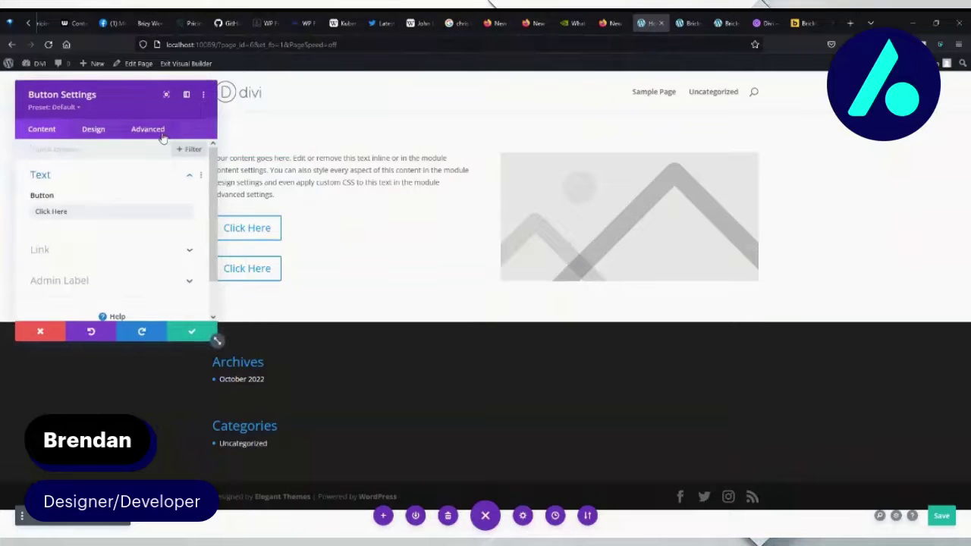
{"action": "left_click", "coordinate": [148, 129]}
{"action": "left_click", "coordinate": [99, 208]}
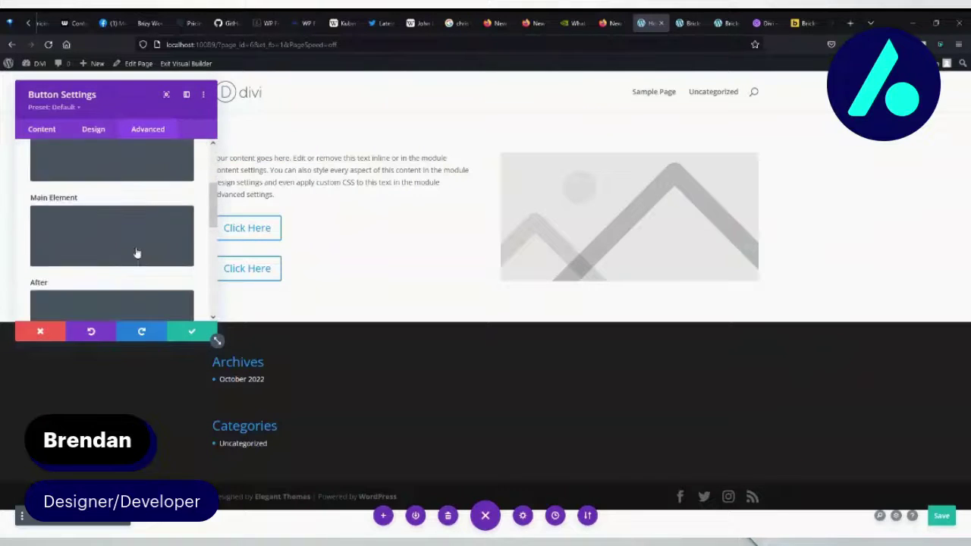
{"action": "left_click", "coordinate": [40, 333]}
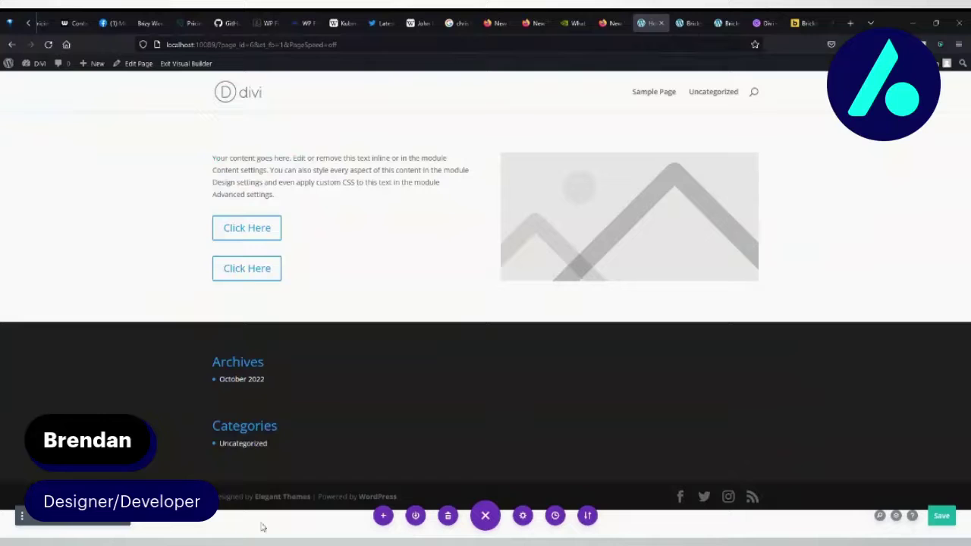
{"action": "left_click", "coordinate": [103, 521]}
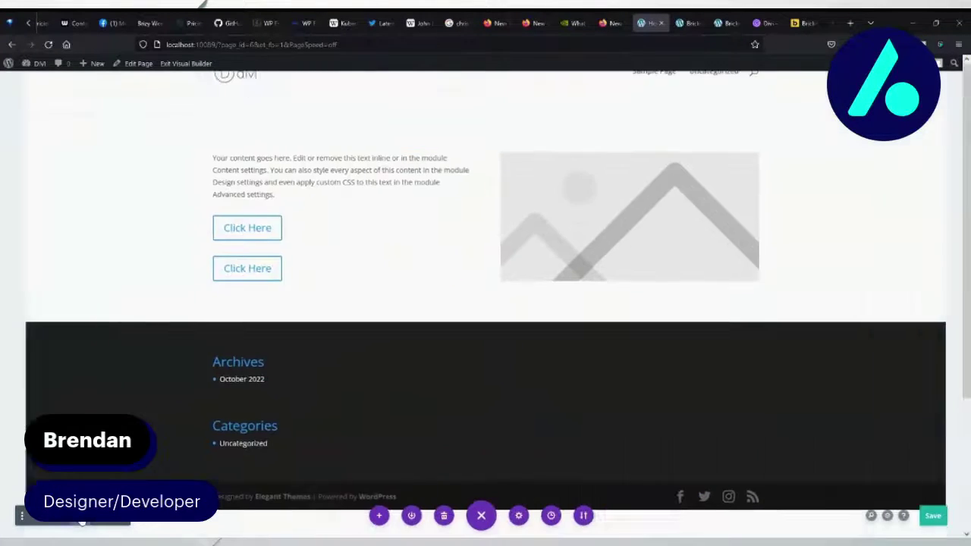
{"action": "left_click", "coordinate": [84, 522]}
Back in Bricks, clear the gaps and lay the buttons out in a row with column gap 25
{"action": "left_click", "coordinate": [687, 23]}
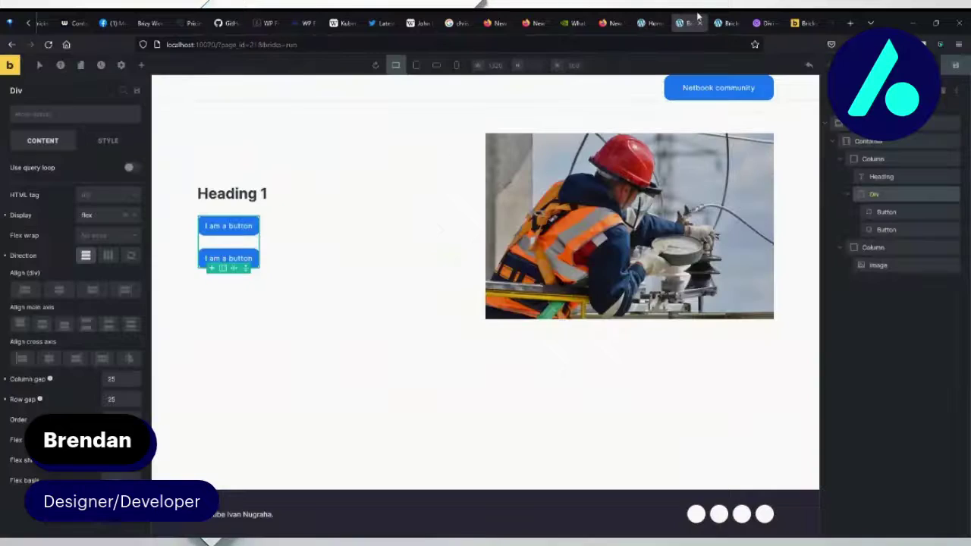
{"action": "left_click", "coordinate": [114, 399]}
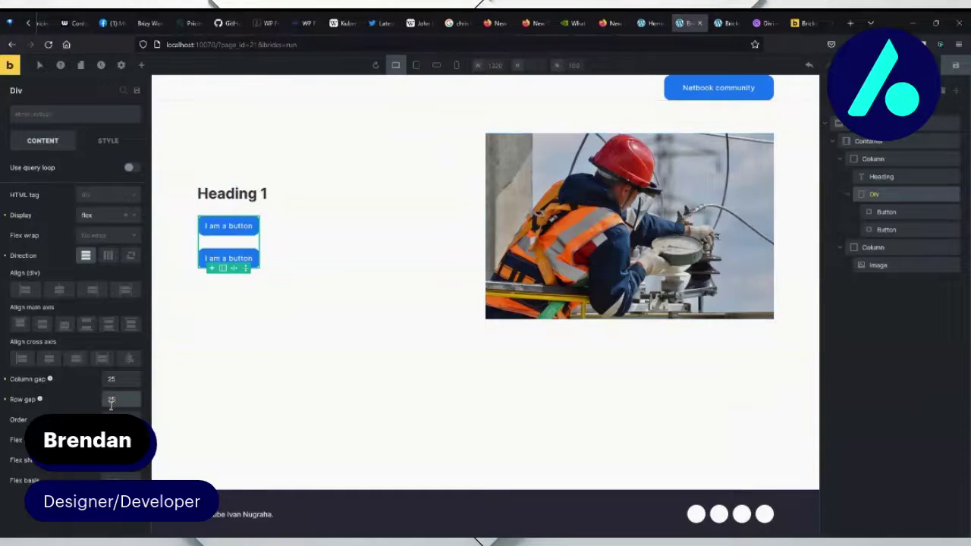
{"action": "key", "text": "BackSpace"}
{"action": "key", "text": "BackSpace"}
{"action": "left_click", "coordinate": [121, 378]}
{"action": "key", "text": "BackSpace"}
{"action": "key", "text": "BackSpace"}
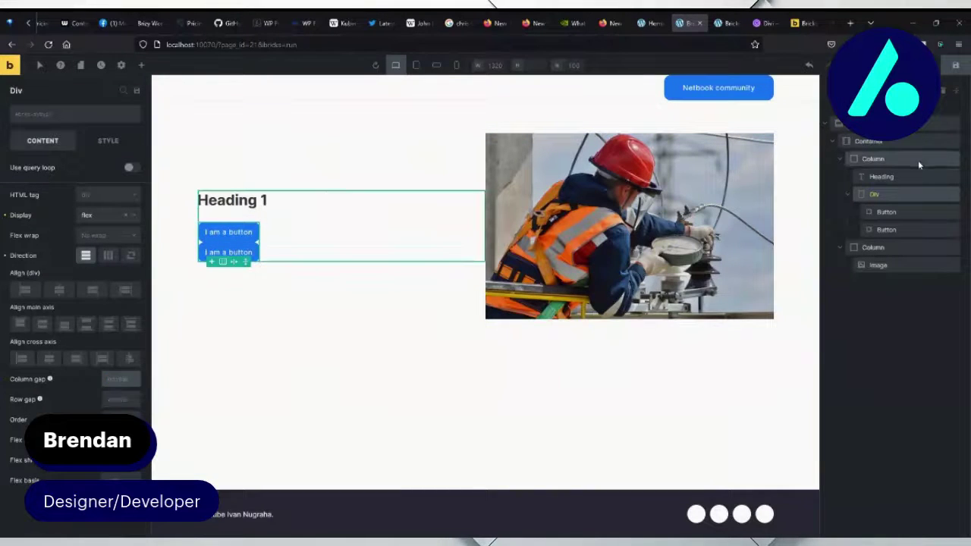
{"action": "left_click", "coordinate": [108, 255]}
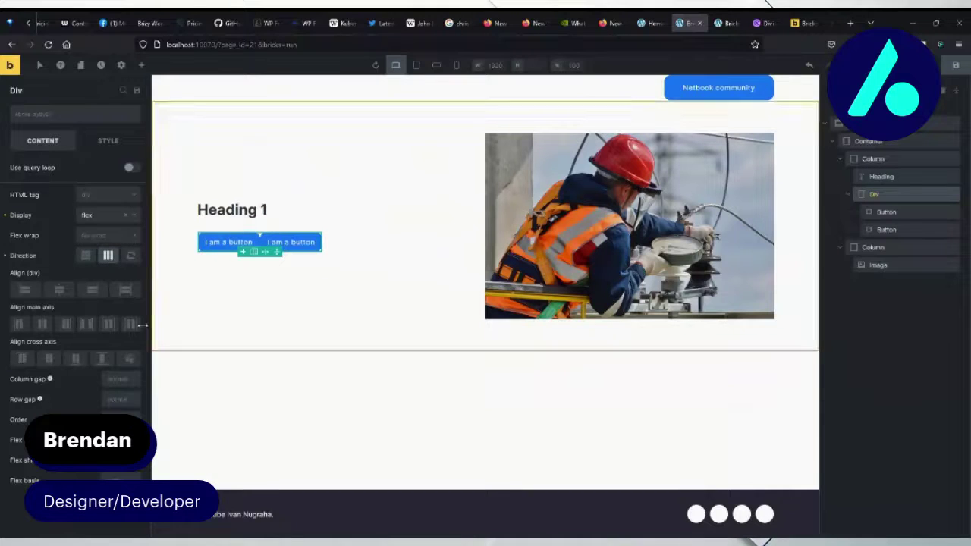
{"action": "left_click", "coordinate": [114, 377]}
{"action": "type", "text": "25"}
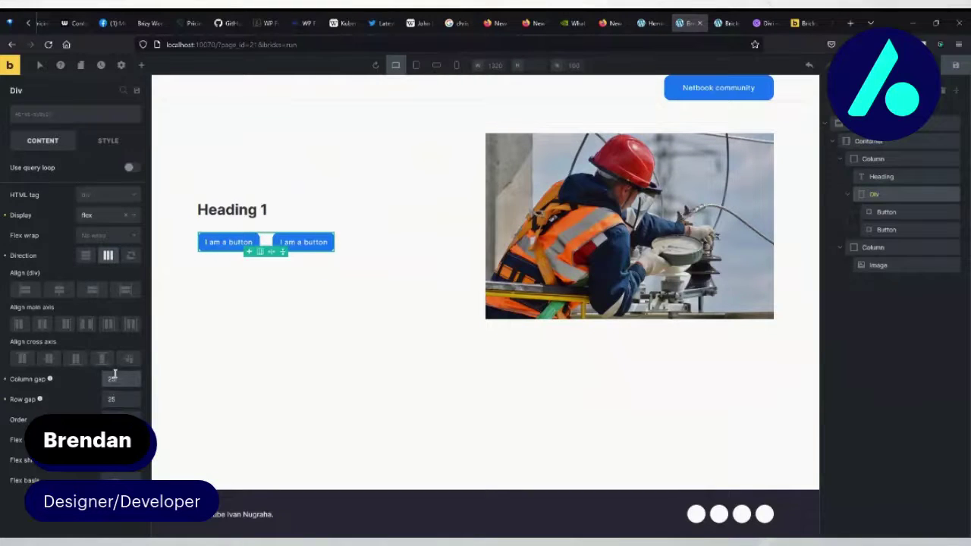
Review the global Theme Styles in Bricks settings, then return to the Divi page
{"action": "left_click", "coordinate": [141, 66]}
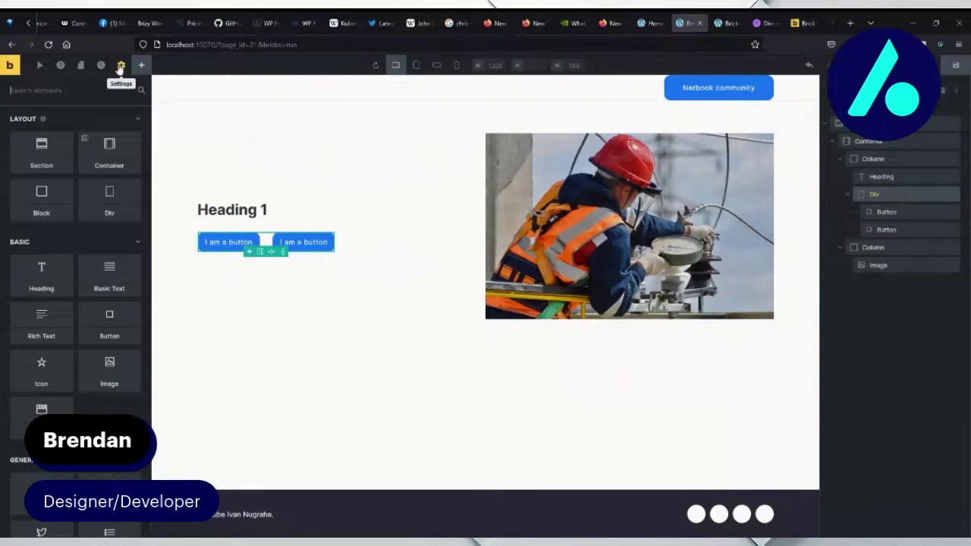
{"action": "left_click", "coordinate": [119, 67]}
{"action": "left_click", "coordinate": [51, 119]}
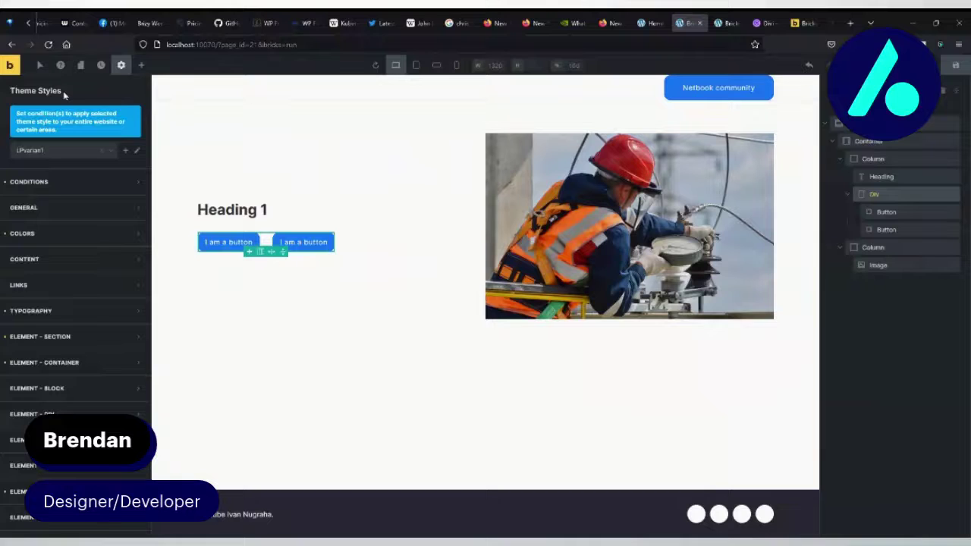
{"action": "left_click", "coordinate": [644, 23]}
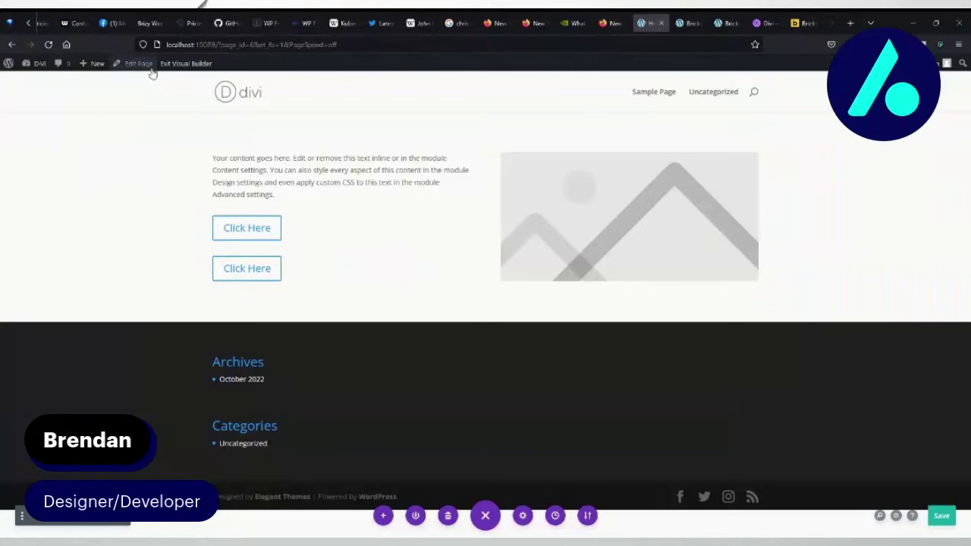
Exit Divi's visual builder with Discard & Exit, then go to the dashboard and the theme customizer
{"action": "left_click", "coordinate": [186, 64]}
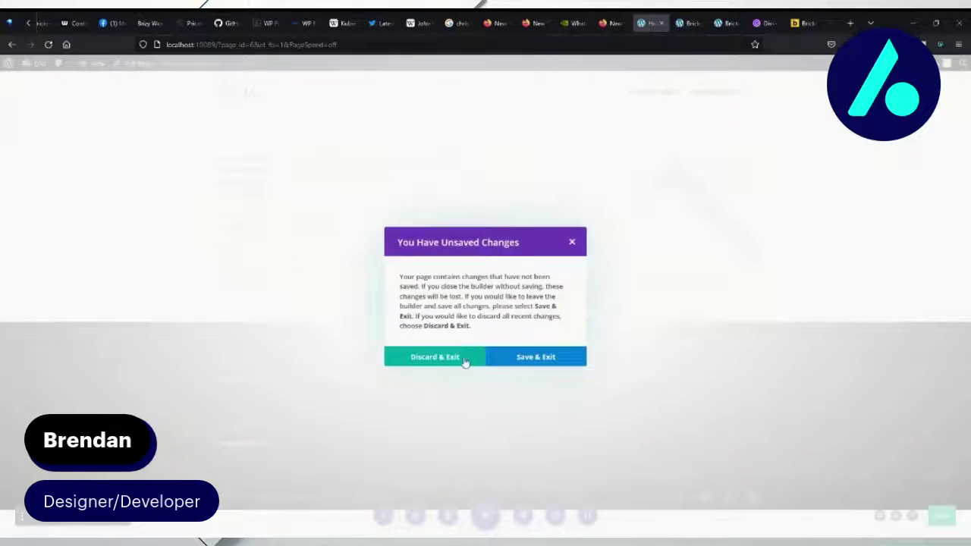
{"action": "left_click", "coordinate": [459, 361]}
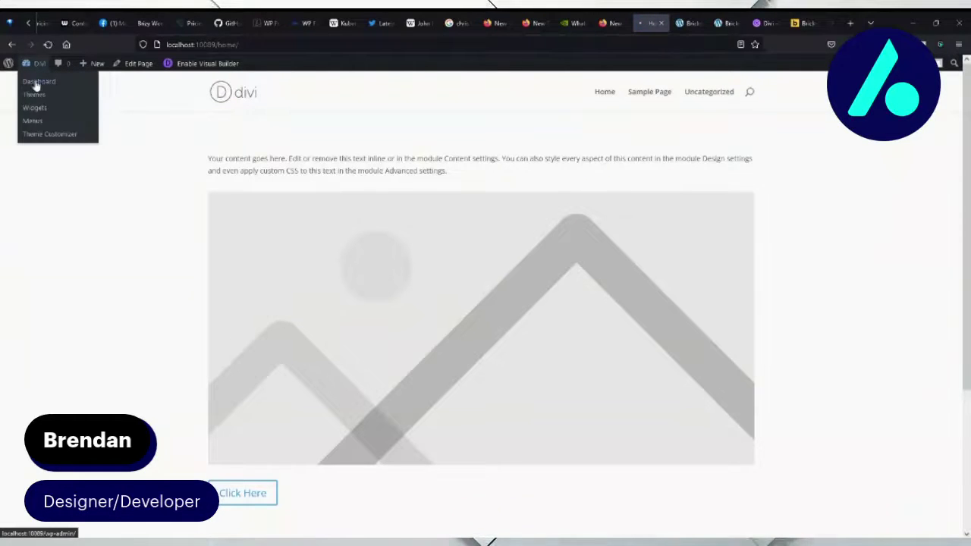
{"action": "left_click", "coordinate": [38, 81]}
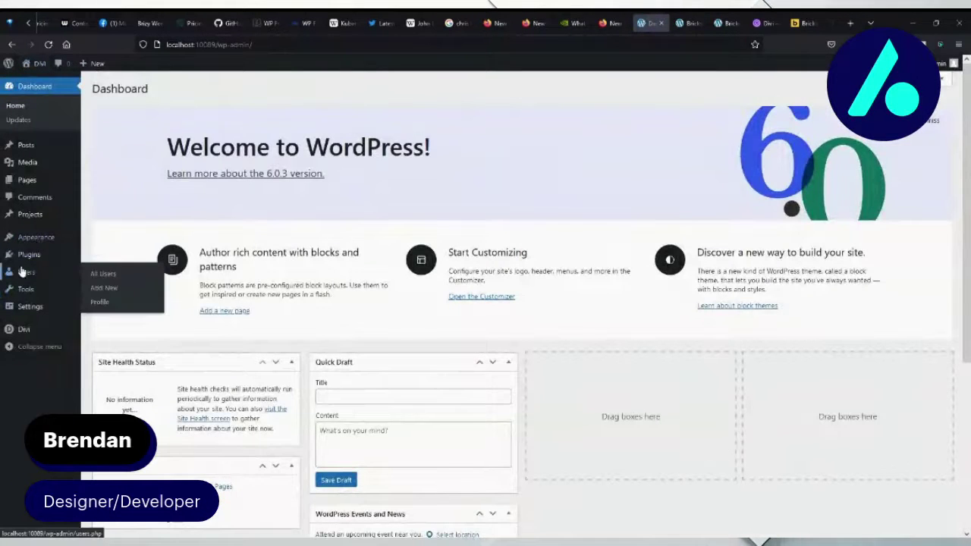
{"action": "mouse_move", "coordinate": [37, 314]}
{"action": "mouse_move", "coordinate": [38, 241]}
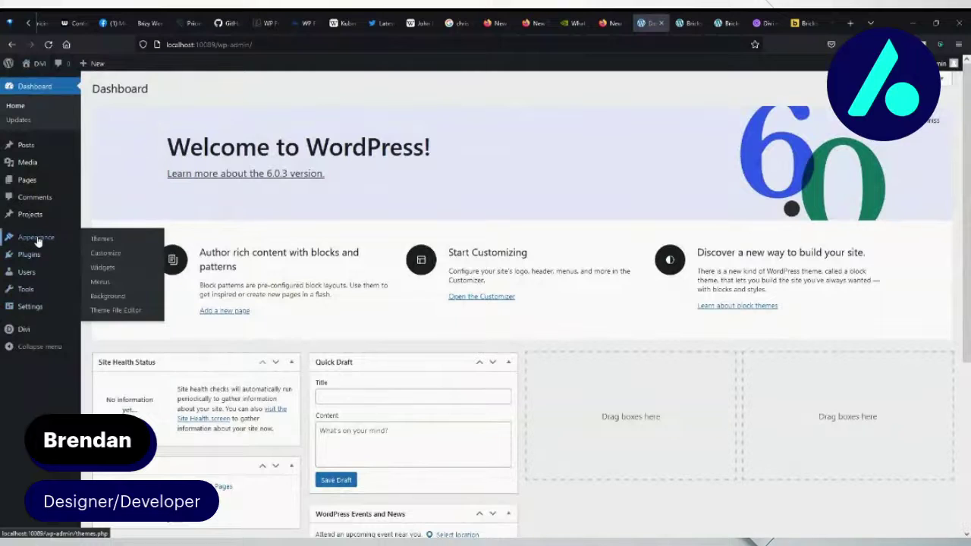
{"action": "left_click", "coordinate": [109, 242]}
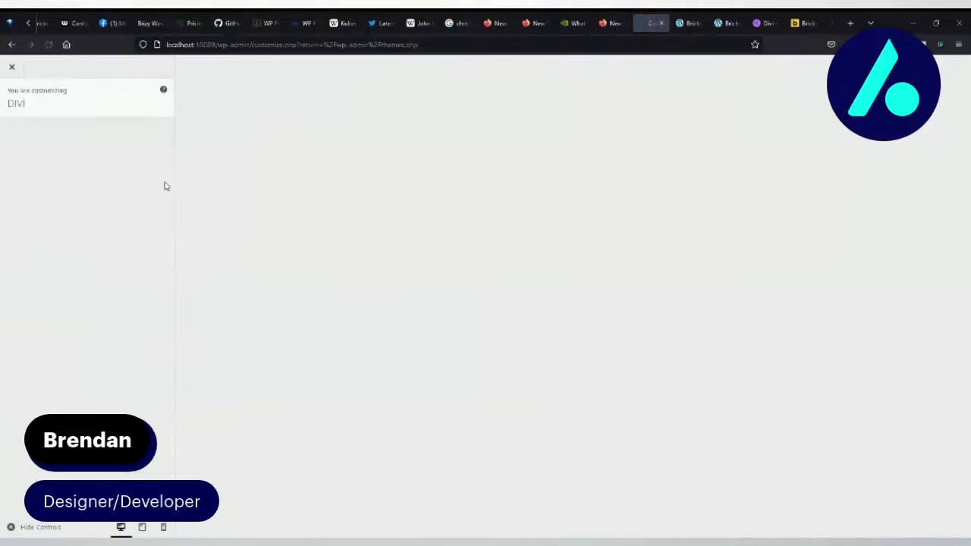
Browse the Divi Customizer's Buttons and General Settings > Background options, then return to Bricks
{"action": "left_click", "coordinate": [55, 252]}
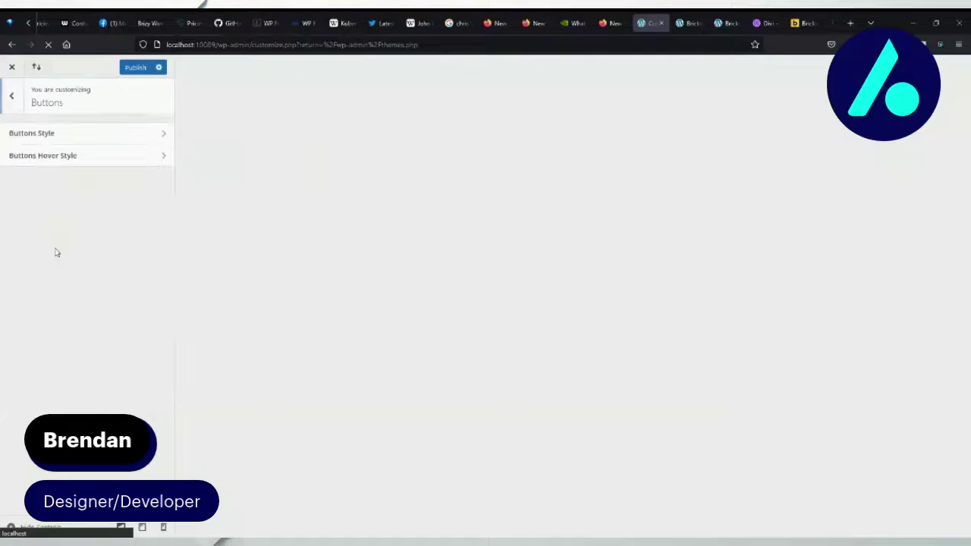
{"action": "left_click", "coordinate": [15, 99]}
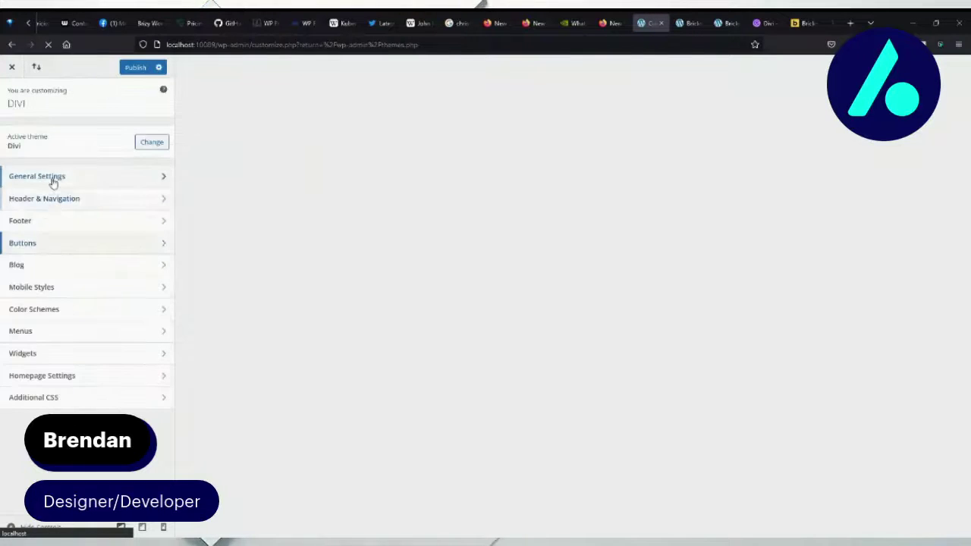
{"action": "left_click", "coordinate": [51, 179]}
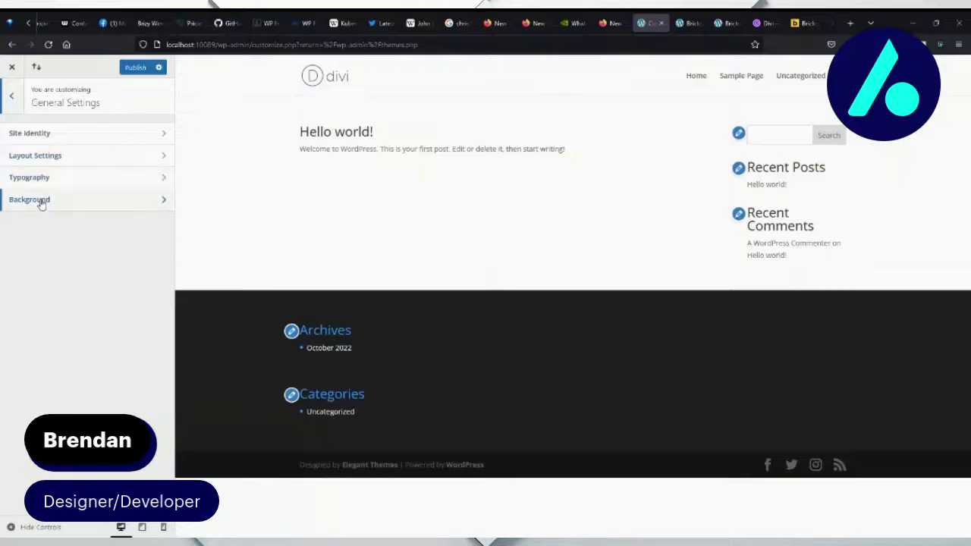
{"action": "left_click", "coordinate": [41, 199]}
{"action": "left_click", "coordinate": [11, 96]}
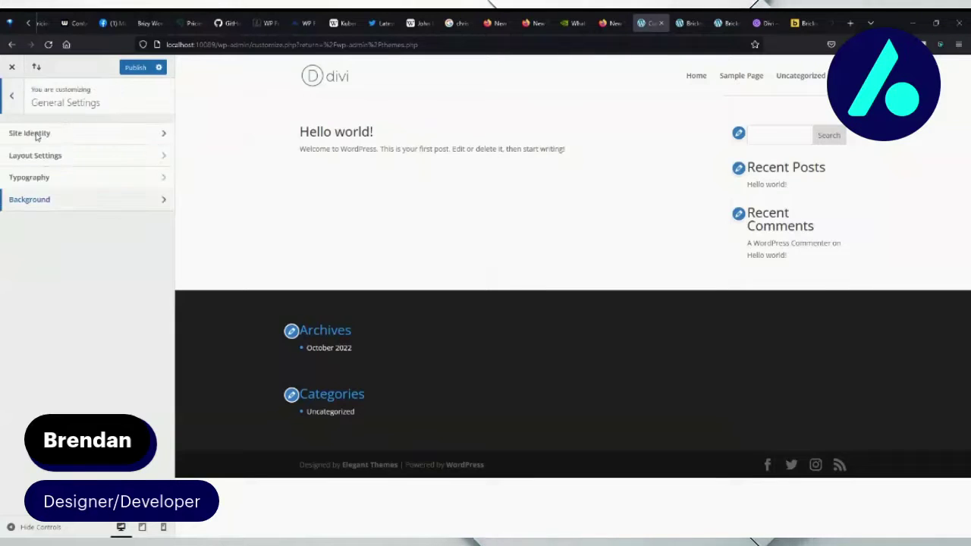
{"action": "left_click", "coordinate": [11, 96]}
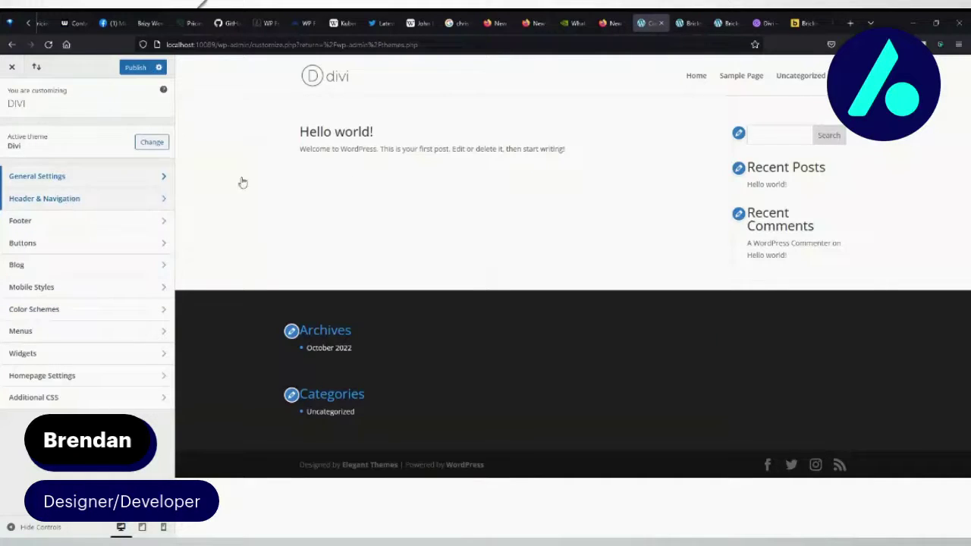
{"action": "left_click", "coordinate": [690, 16]}
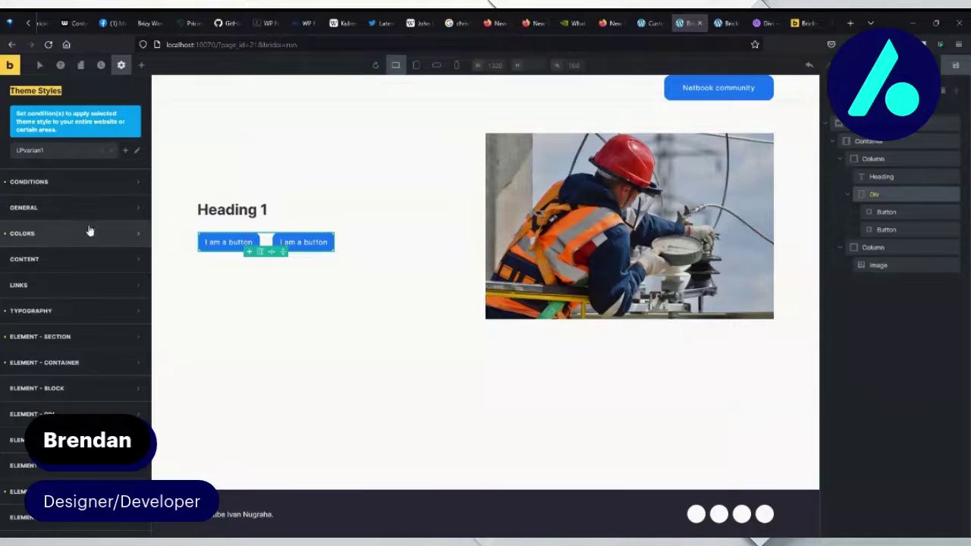
Review the Element - Section theme style, whose top and bottom padding use a 64 spacing variable
{"action": "scroll", "coordinate": [95, 232], "scroll_direction": "down", "scroll_amount": 2}
{"action": "scroll", "coordinate": [95, 258], "scroll_direction": "down", "scroll_amount": 4}
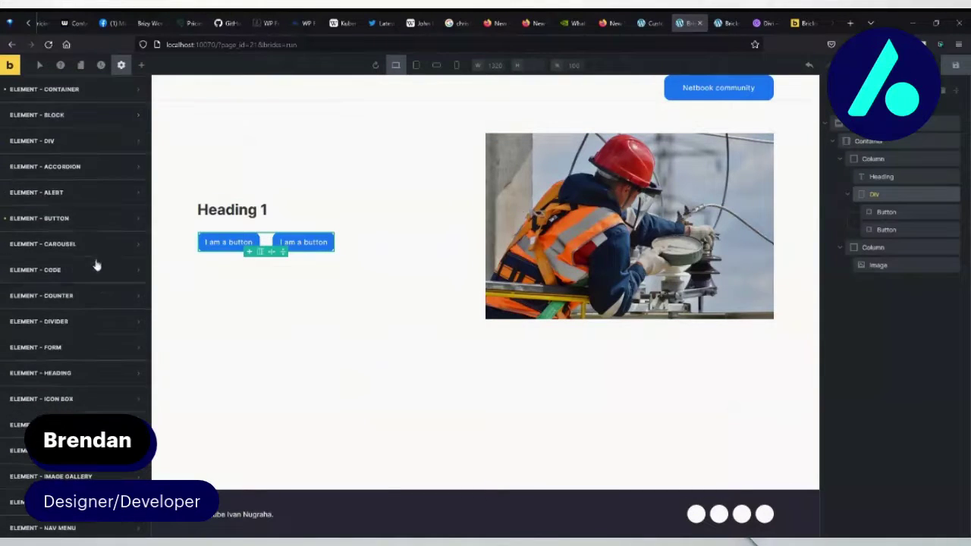
{"action": "scroll", "coordinate": [57, 277], "scroll_direction": "down", "scroll_amount": 4}
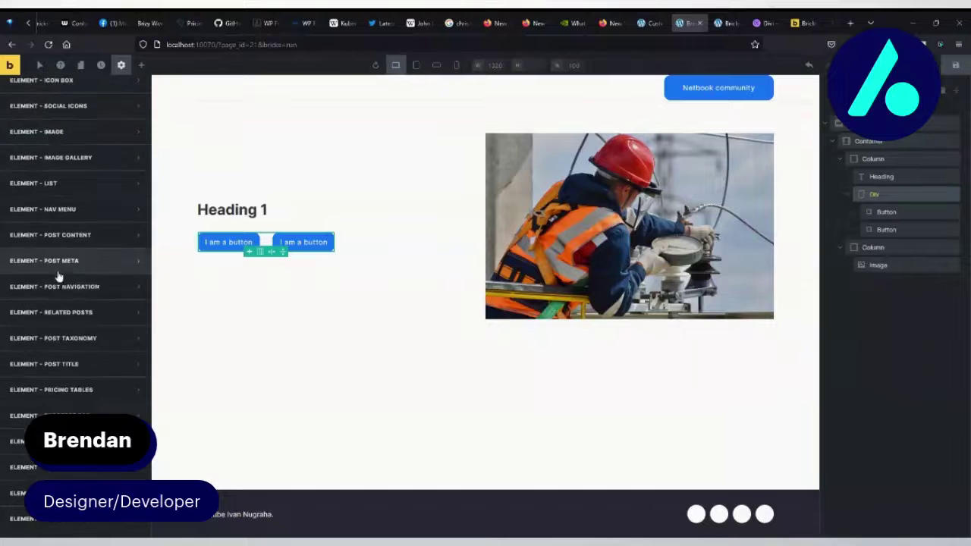
{"action": "scroll", "coordinate": [59, 282], "scroll_direction": "down", "scroll_amount": 1}
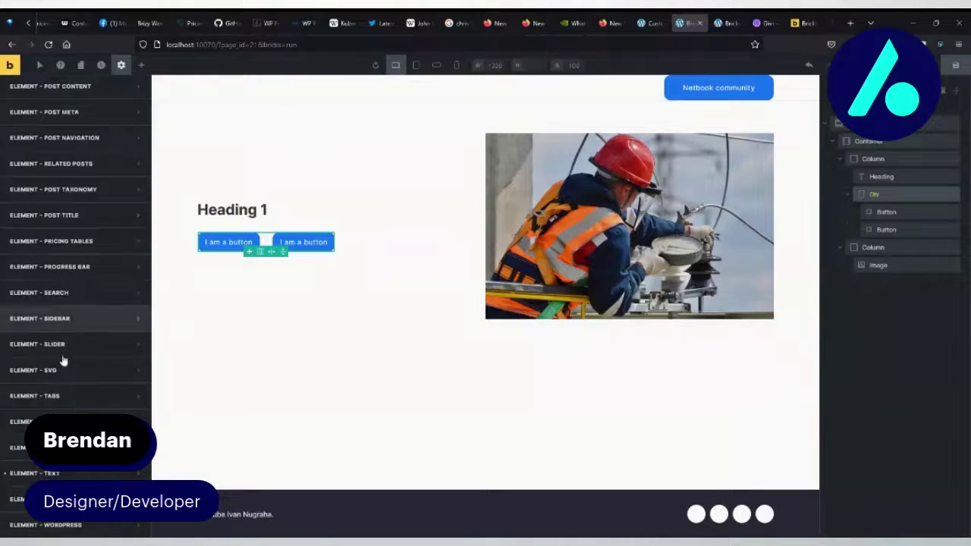
{"action": "scroll", "coordinate": [63, 362], "scroll_direction": "up", "scroll_amount": 2}
{"action": "scroll", "coordinate": [63, 394], "scroll_direction": "up", "scroll_amount": 10}
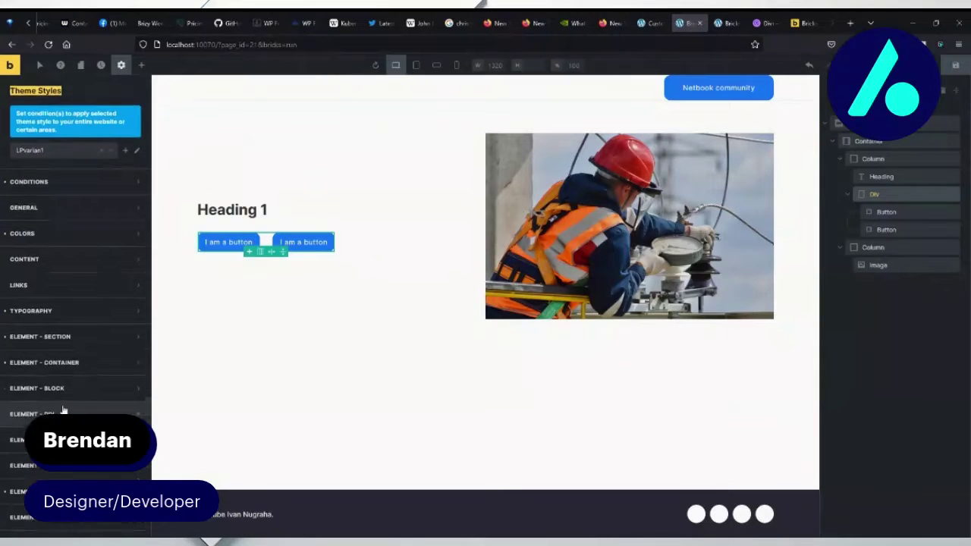
{"action": "left_click", "coordinate": [55, 339]}
{"action": "scroll", "coordinate": [59, 353], "scroll_direction": "down", "scroll_amount": 3}
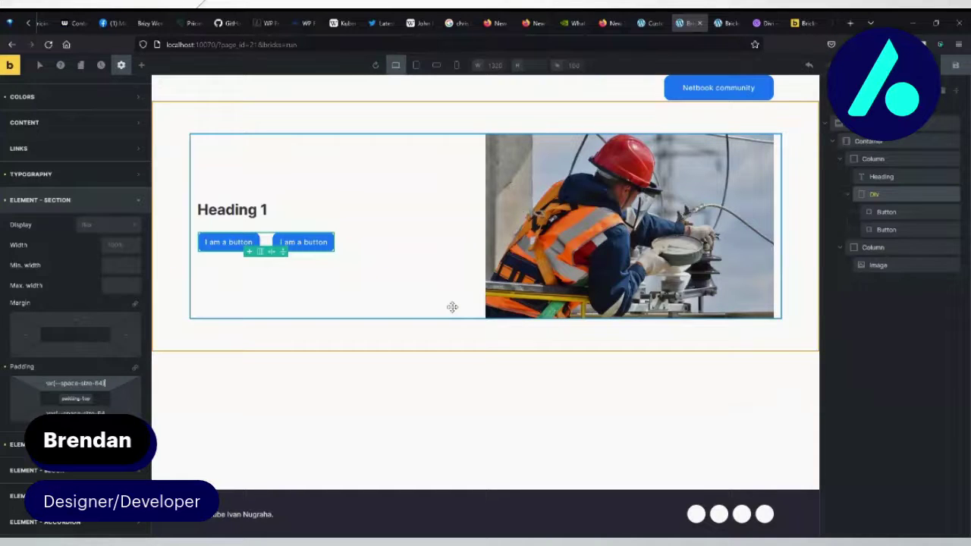
Preview the hero at tablet portrait, mobile landscape and mobile portrait widths, then back at desktop
{"action": "left_click", "coordinate": [416, 65]}
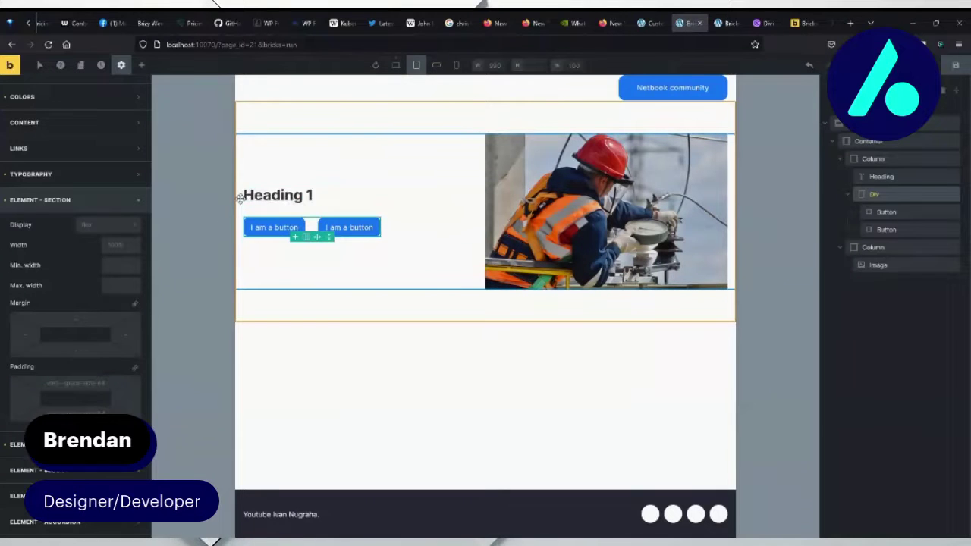
{"action": "left_click", "coordinate": [437, 65]}
{"action": "left_click", "coordinate": [458, 65]}
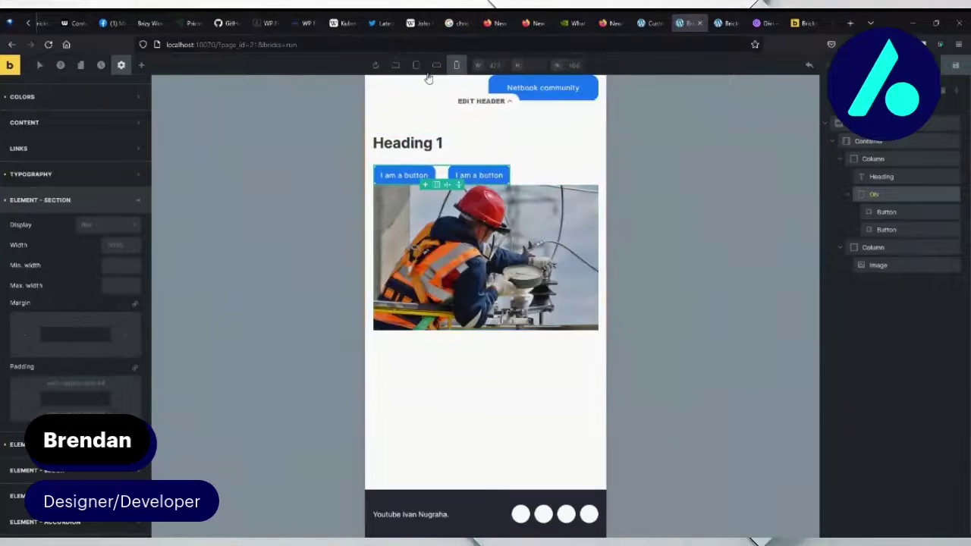
{"action": "left_click", "coordinate": [396, 66]}
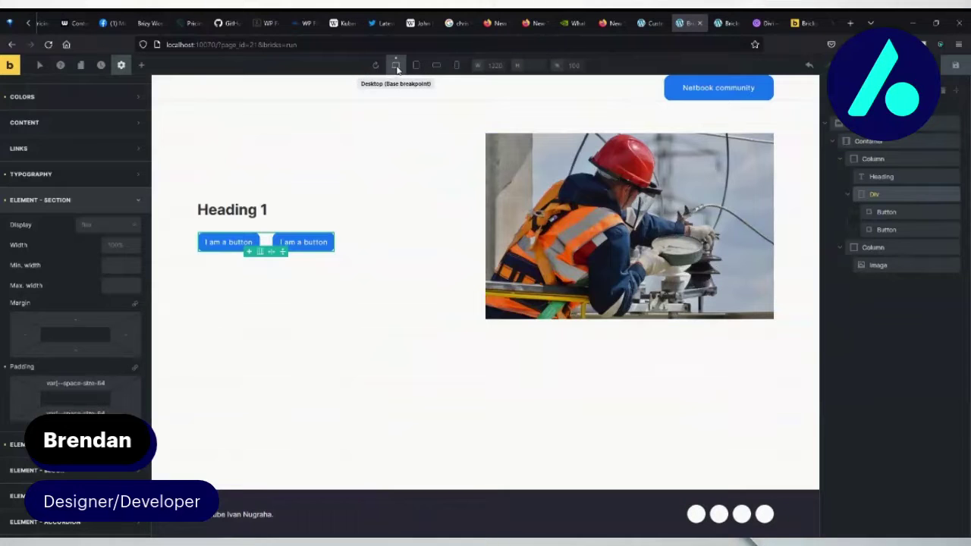
Collapse the Section styles and look through the Typography theme style heading settings
{"action": "left_click", "coordinate": [47, 201]}
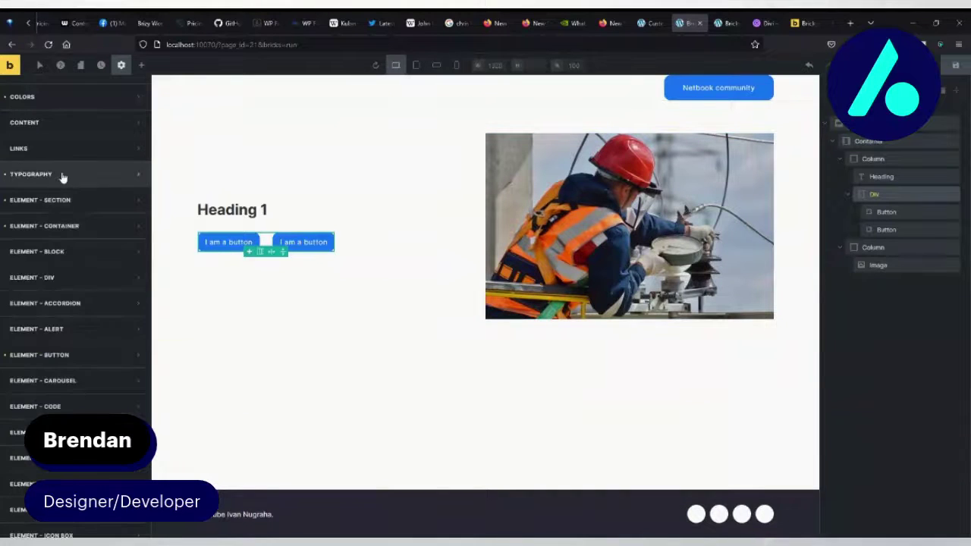
{"action": "left_click", "coordinate": [63, 176]}
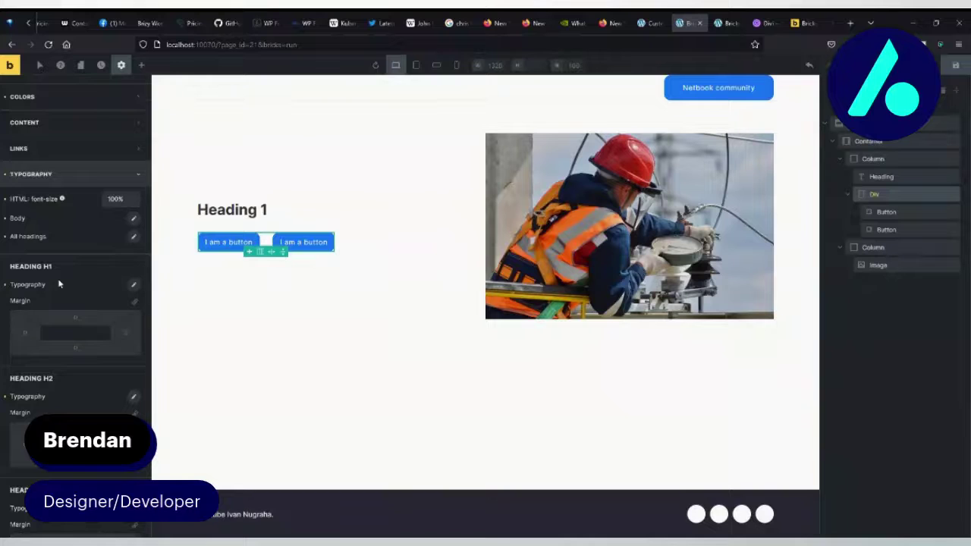
{"action": "scroll", "coordinate": [58, 281], "scroll_direction": "down", "scroll_amount": 5}
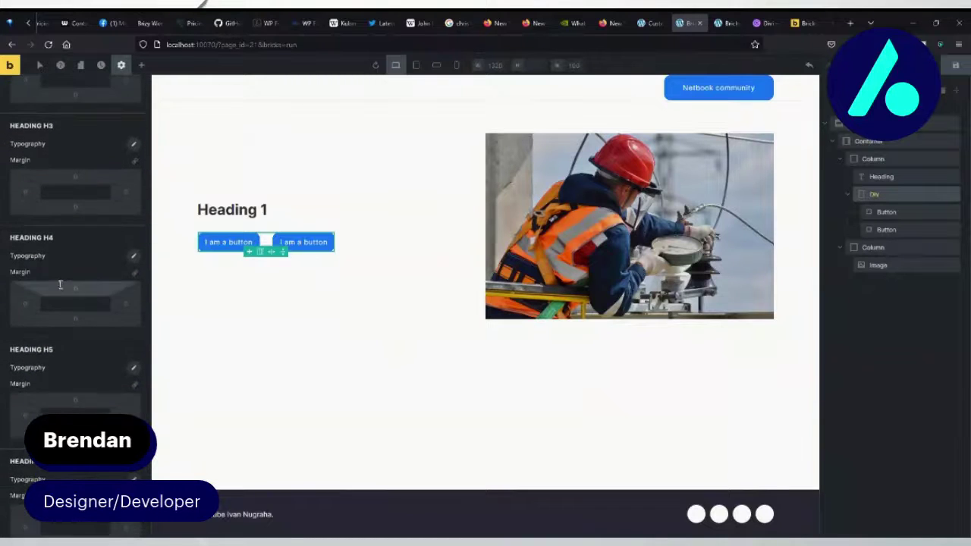
{"action": "scroll", "coordinate": [60, 285], "scroll_direction": "down", "scroll_amount": 4}
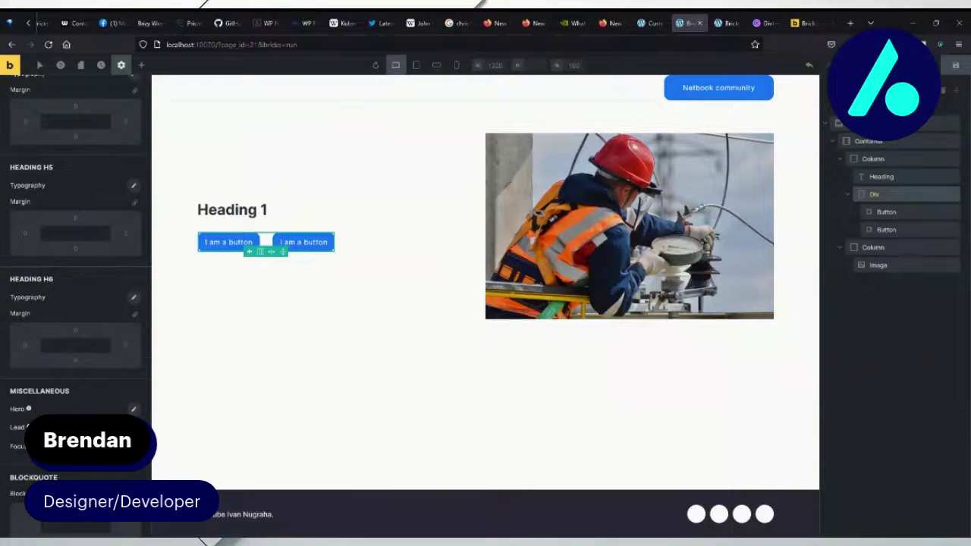
{"action": "scroll", "coordinate": [52, 200], "scroll_direction": "down", "scroll_amount": 2}
{"action": "scroll", "coordinate": [52, 200], "scroll_direction": "up", "scroll_amount": 10}
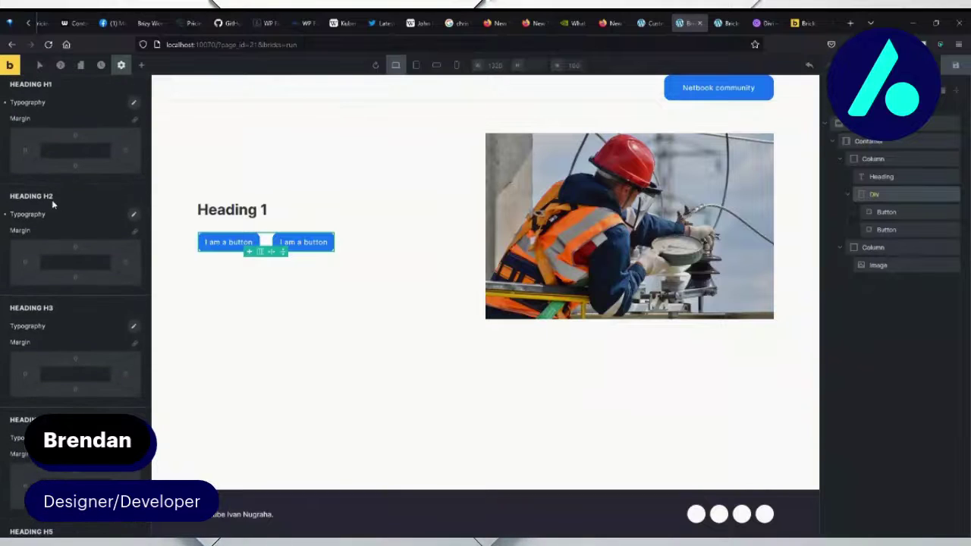
{"action": "scroll", "coordinate": [54, 208], "scroll_direction": "up", "scroll_amount": 3}
{"action": "left_click", "coordinate": [72, 173]}
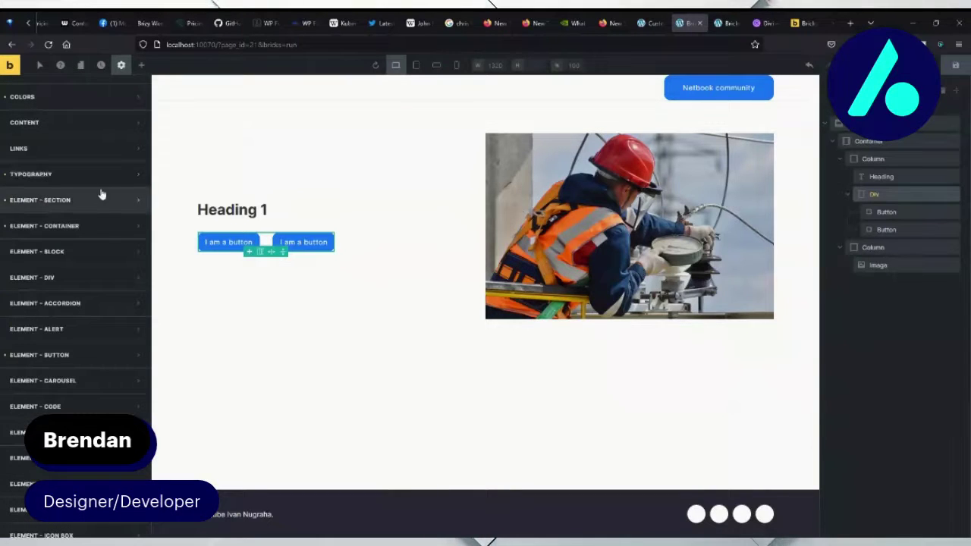
Expand Element - Button to review padding: space-size-9 for small, space-size-12 for medium buttons
{"action": "left_click", "coordinate": [67, 355]}
{"action": "scroll", "coordinate": [67, 357], "scroll_direction": "down", "scroll_amount": 5}
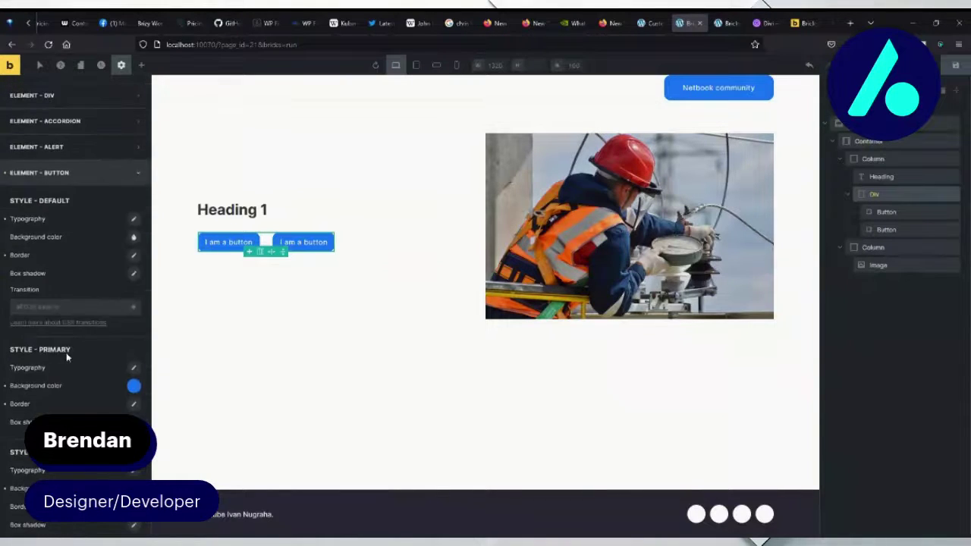
{"action": "scroll", "coordinate": [66, 358], "scroll_direction": "down", "scroll_amount": 5}
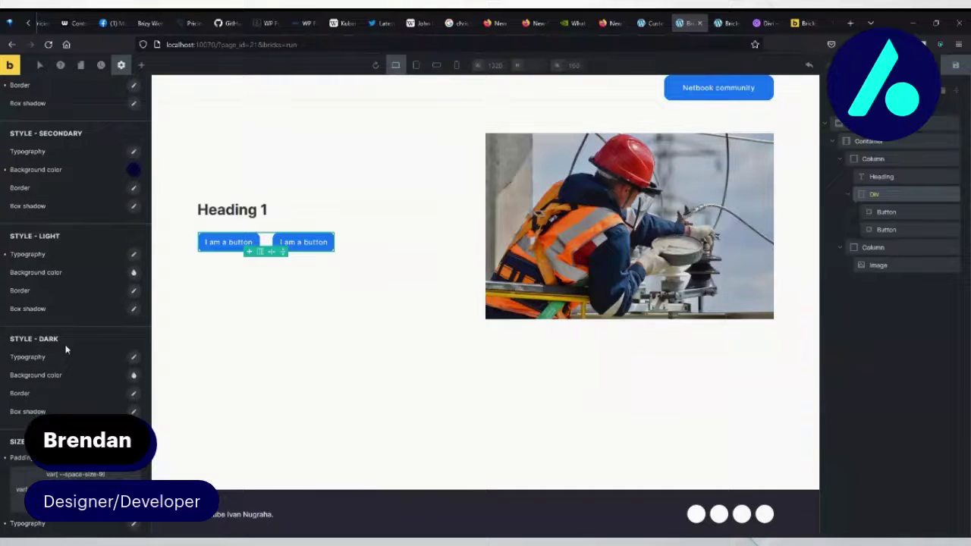
{"action": "scroll", "coordinate": [67, 349], "scroll_direction": "down", "scroll_amount": 8}
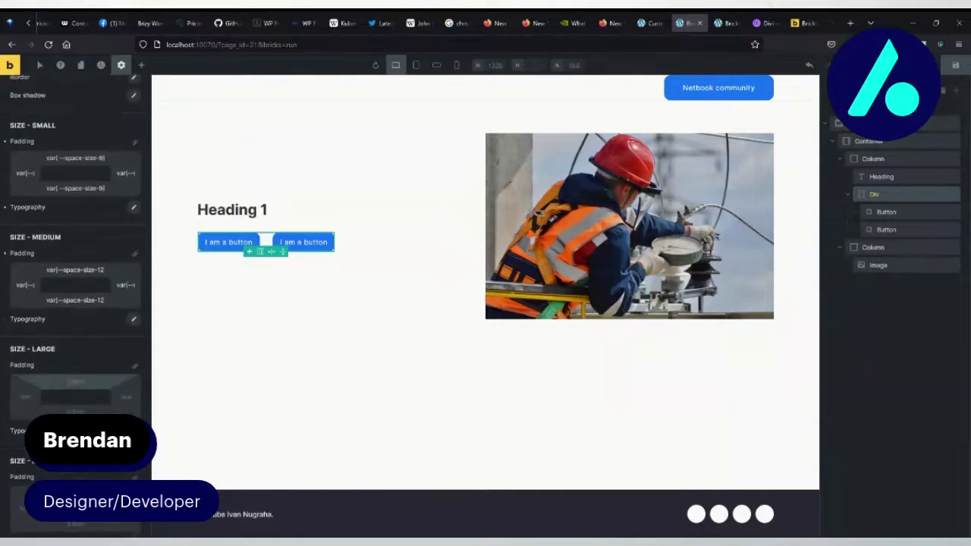
{"action": "scroll", "coordinate": [108, 248], "scroll_direction": "down", "scroll_amount": 3}
{"action": "scroll", "coordinate": [108, 248], "scroll_direction": "up", "scroll_amount": 10}
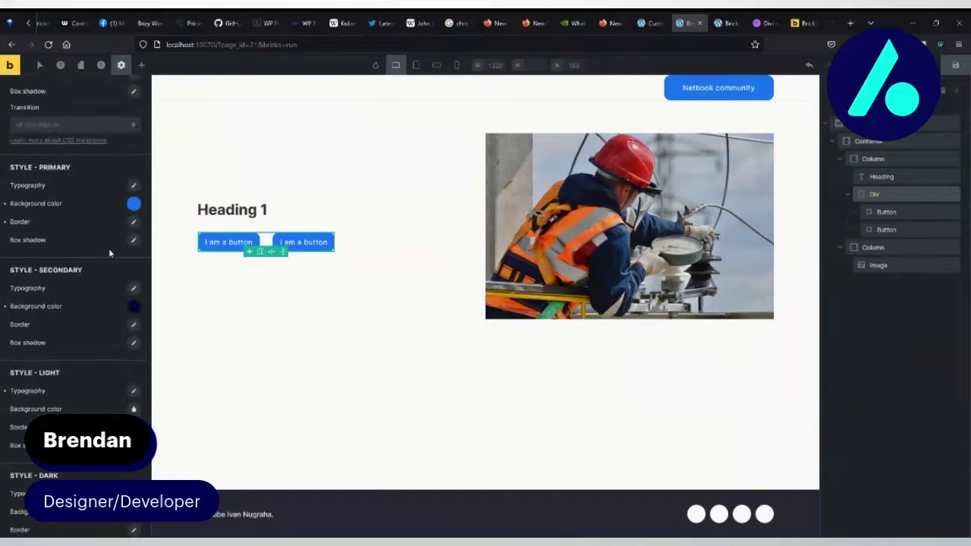
Set the Style - Primary button background to amber #ffc107
{"action": "left_click", "coordinate": [134, 204]}
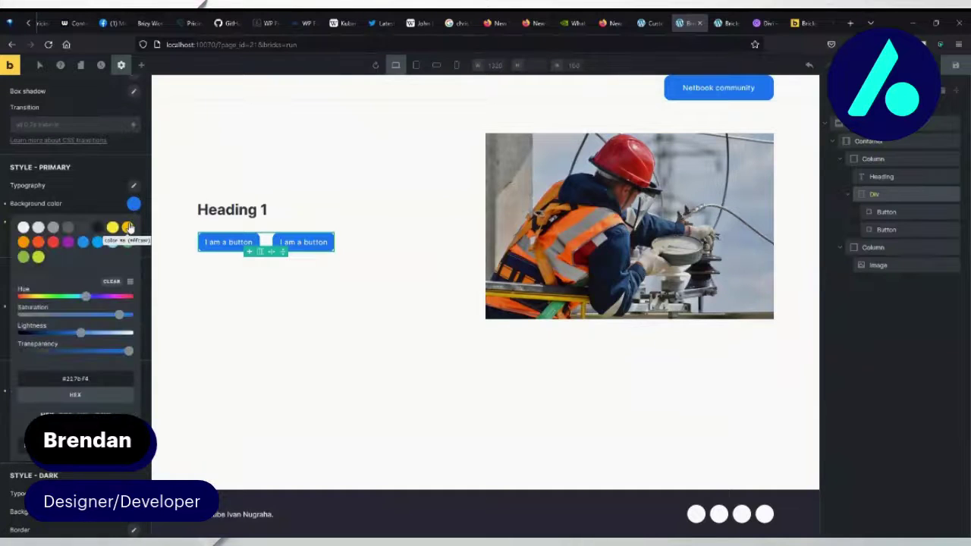
{"action": "left_click", "coordinate": [128, 226]}
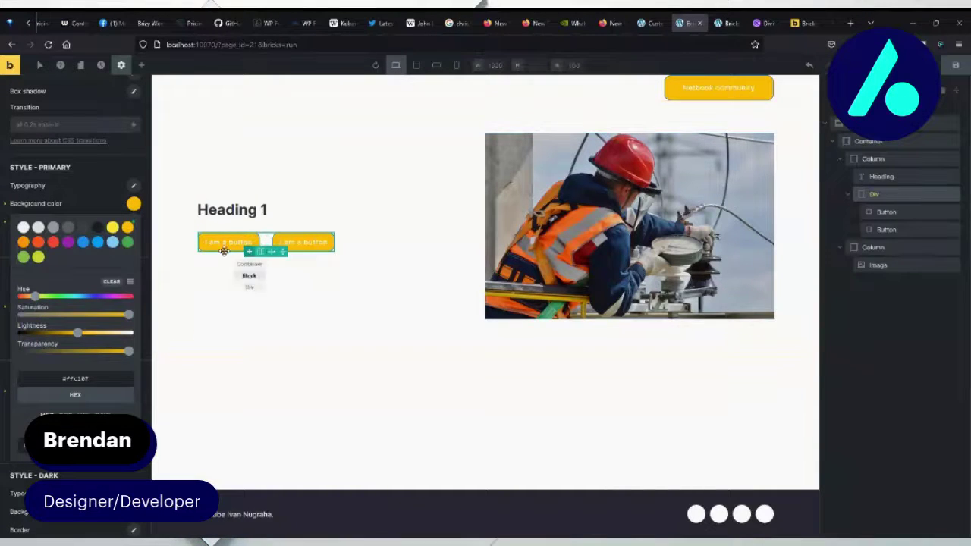
{"action": "left_click", "coordinate": [71, 202]}
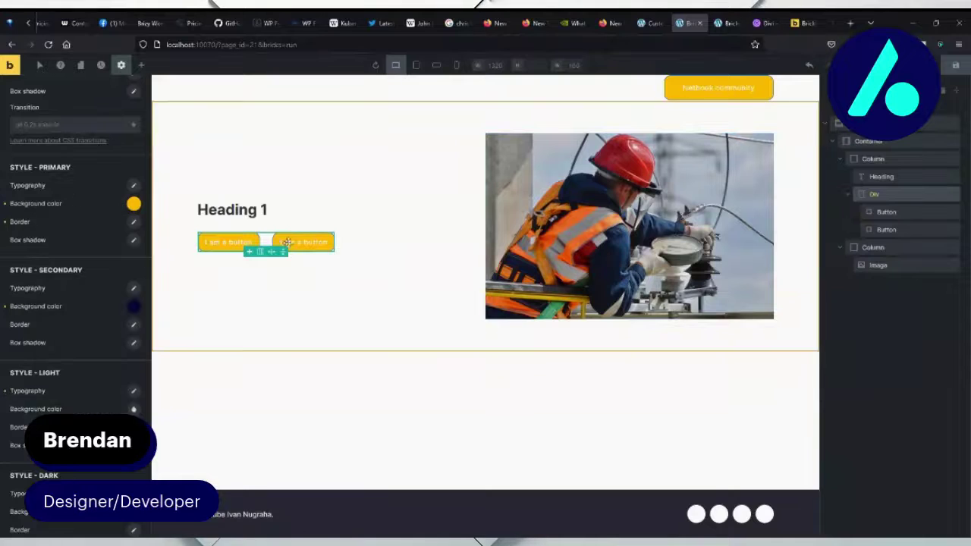
Add a third Button element beside the other two, trying styles before settling on Warning
{"action": "left_click", "coordinate": [894, 229]}
{"action": "left_click", "coordinate": [142, 67]}
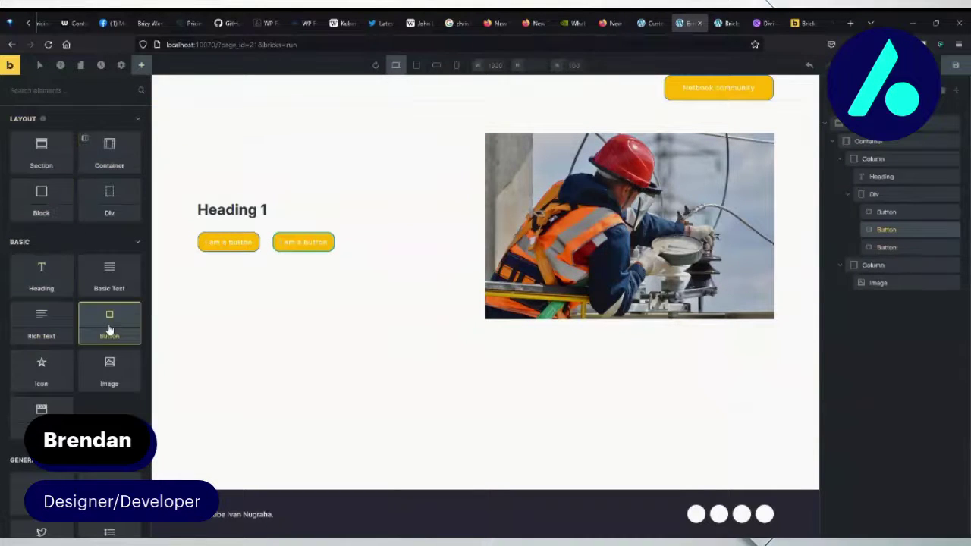
{"action": "left_click_drag", "start_coordinate": [109, 326], "coordinate": [413, 244]}
{"action": "left_click", "coordinate": [102, 211]}
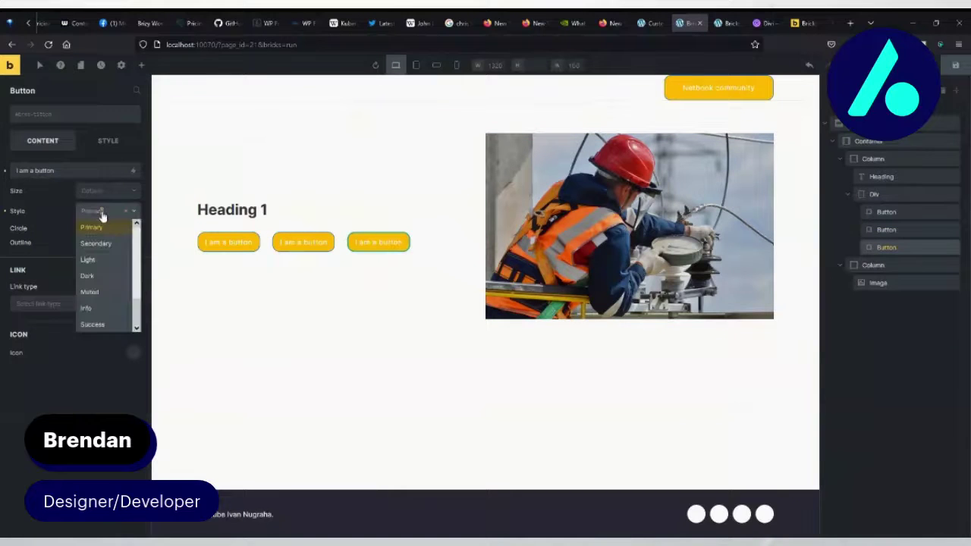
{"action": "left_click", "coordinate": [106, 244]}
{"action": "left_click", "coordinate": [93, 213]}
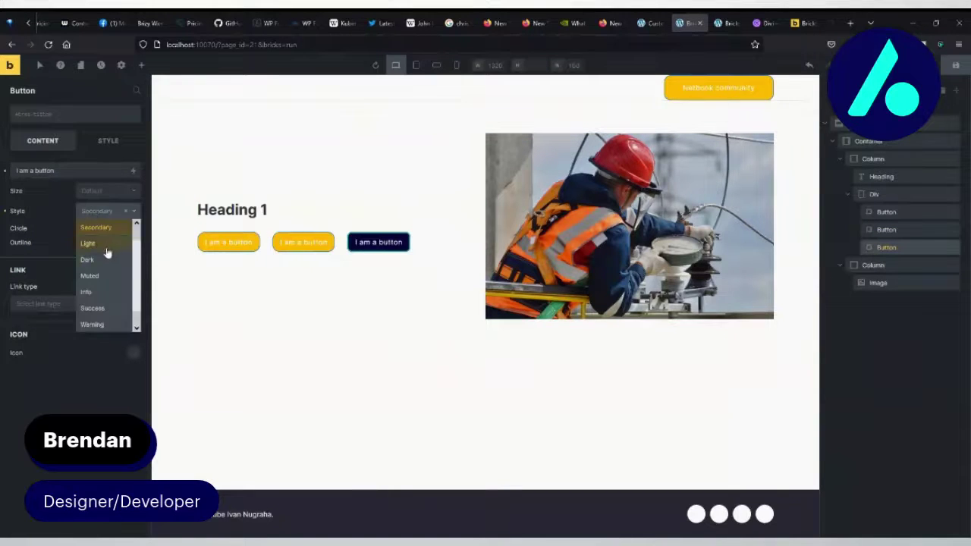
{"action": "left_click", "coordinate": [100, 242]}
{"action": "left_click", "coordinate": [94, 214]}
{"action": "left_click", "coordinate": [97, 256]}
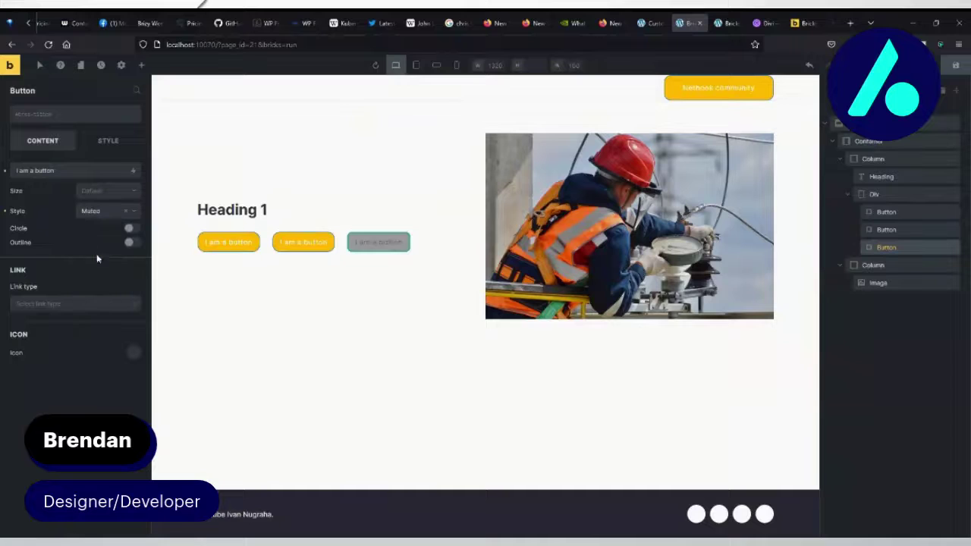
{"action": "left_click", "coordinate": [91, 214]}
{"action": "left_click", "coordinate": [100, 305]}
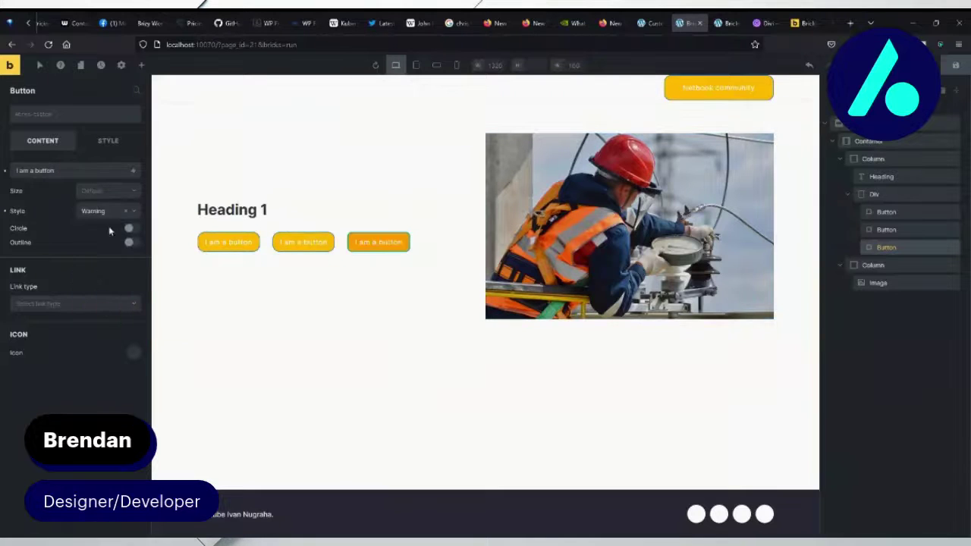
{"action": "left_click", "coordinate": [121, 65]}
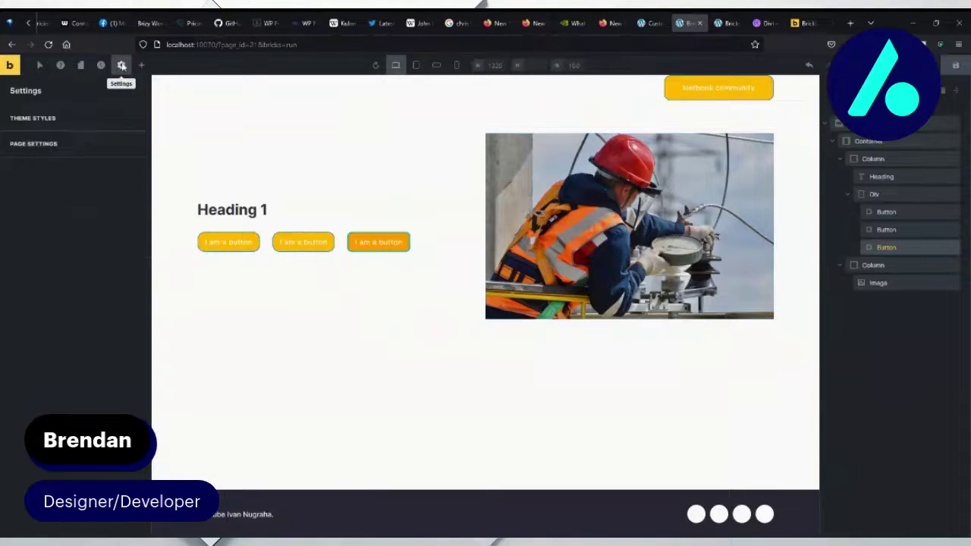
Open Theme Styles, compare with the Divi Customizer, and re-check the Element - Button settings
{"action": "left_click", "coordinate": [44, 122]}
{"action": "scroll", "coordinate": [87, 315], "scroll_direction": "down", "scroll_amount": 3}
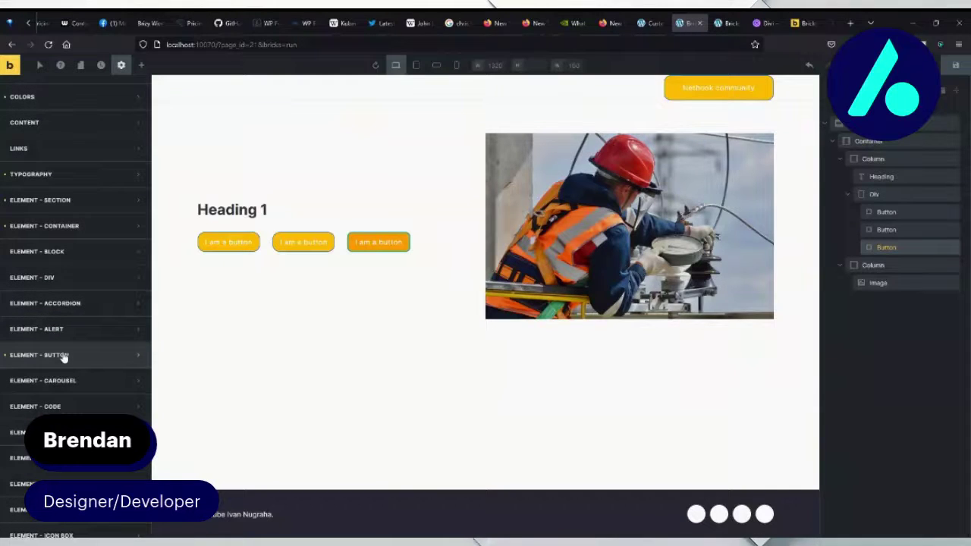
{"action": "left_click", "coordinate": [646, 21]}
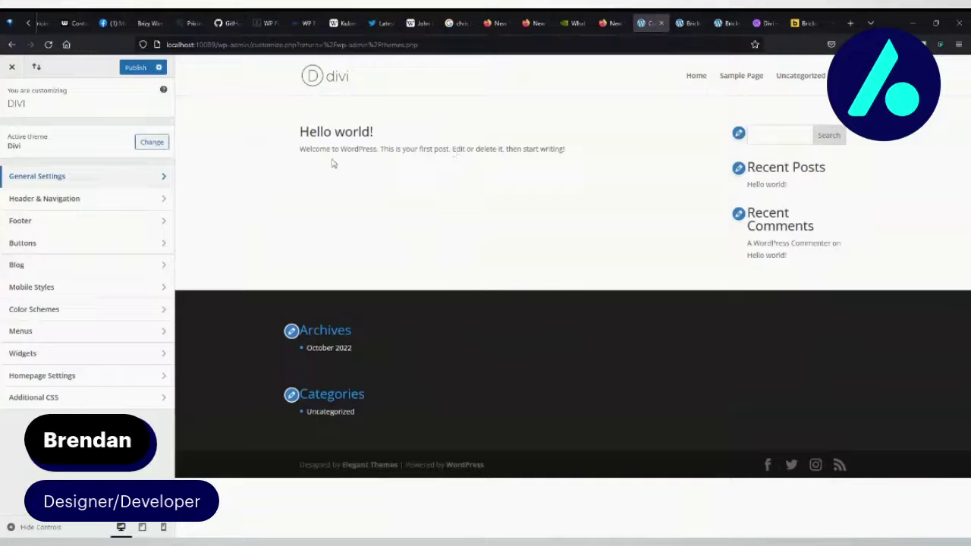
{"action": "left_click", "coordinate": [689, 23]}
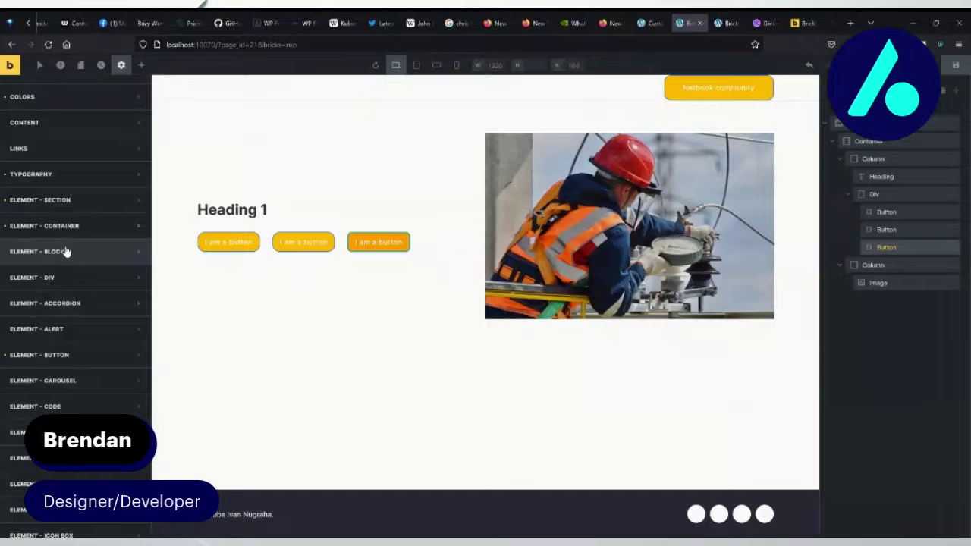
{"action": "left_click", "coordinate": [45, 356]}
{"action": "scroll", "coordinate": [56, 390], "scroll_direction": "down", "scroll_amount": 5}
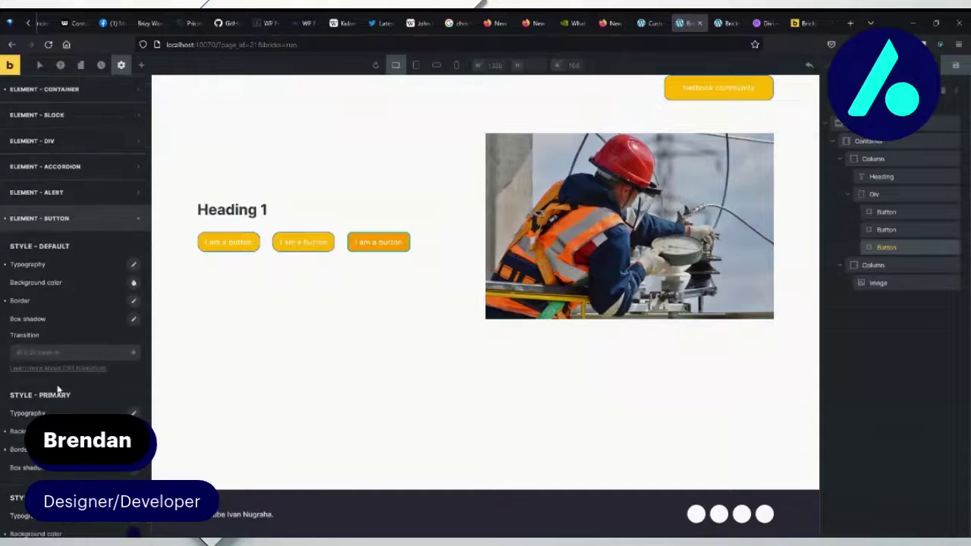
{"action": "scroll", "coordinate": [59, 387], "scroll_direction": "up", "scroll_amount": 6}
{"action": "left_click", "coordinate": [59, 400]}
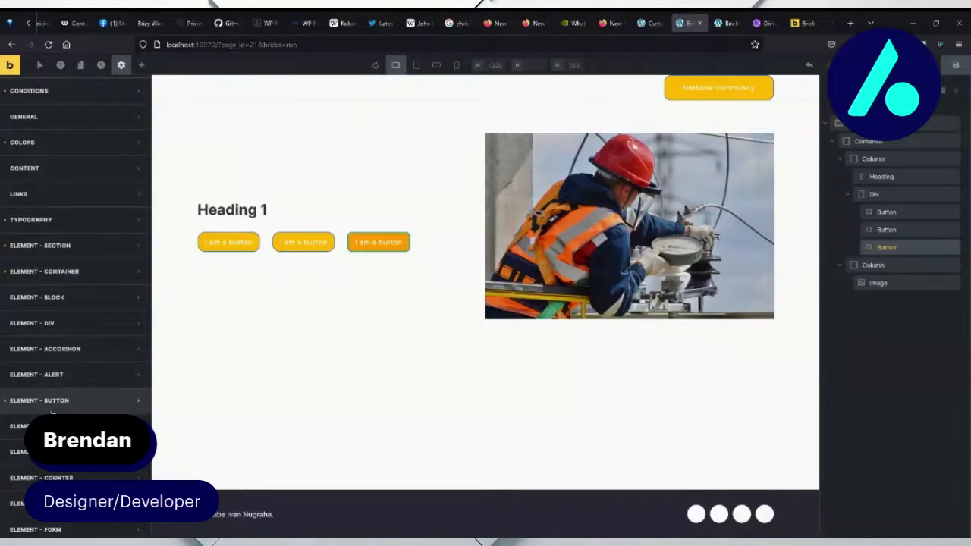
{"action": "left_click", "coordinate": [122, 66]}
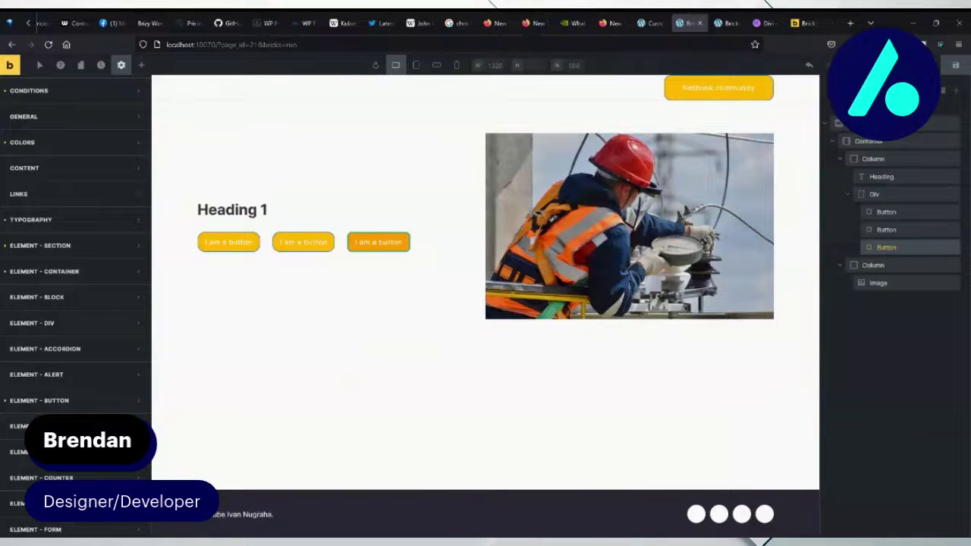